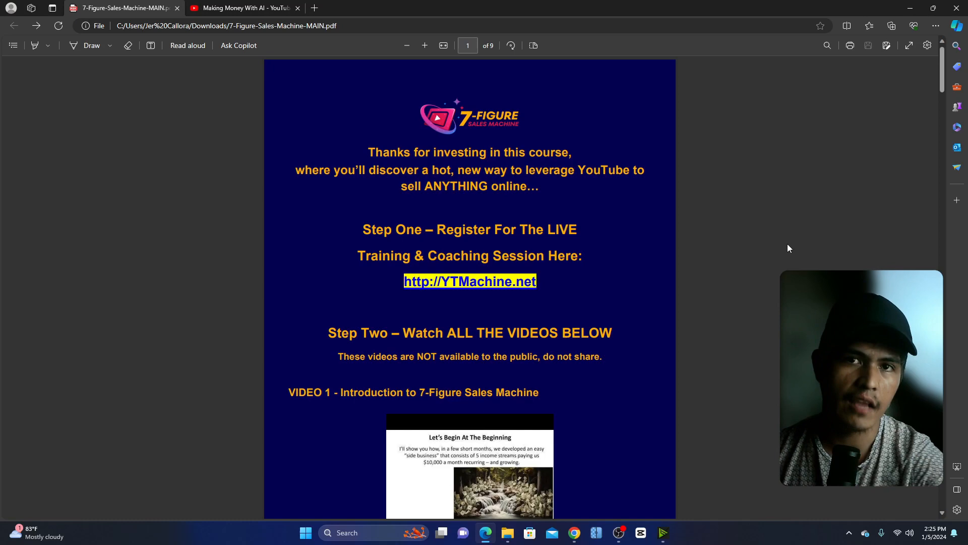
pyautogui.moveTo(940, 89)
pyautogui.mouseDown()
pyautogui.moveTo(954, 107)
pyautogui.moveTo(955, 46)
pyautogui.mouseUp()
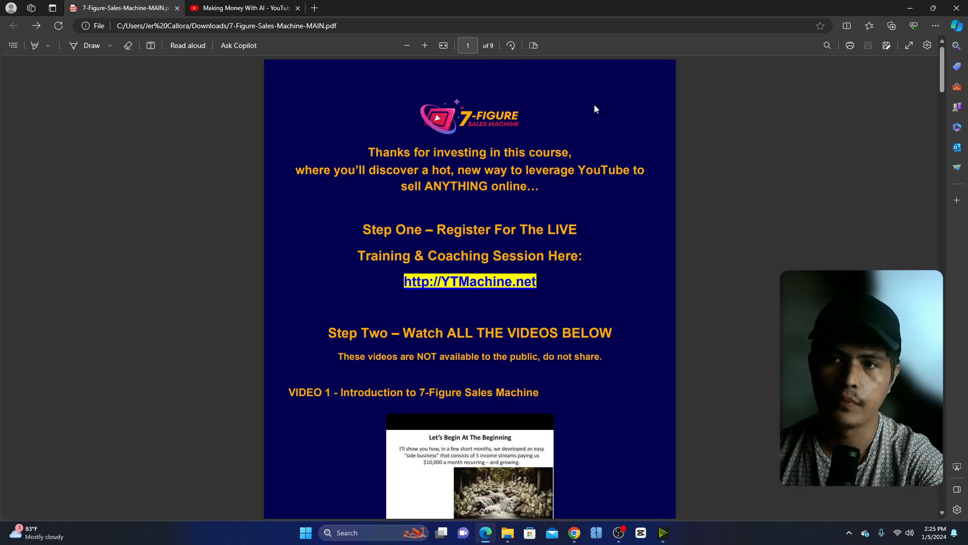
pyautogui.moveTo(943, 69)
pyautogui.mouseDown()
pyautogui.moveTo(953, 389)
pyautogui.moveTo(953, 85)
pyautogui.moveTo(957, 362)
pyautogui.moveTo(956, 98)
pyautogui.moveTo(943, 88)
pyautogui.mouseUp()
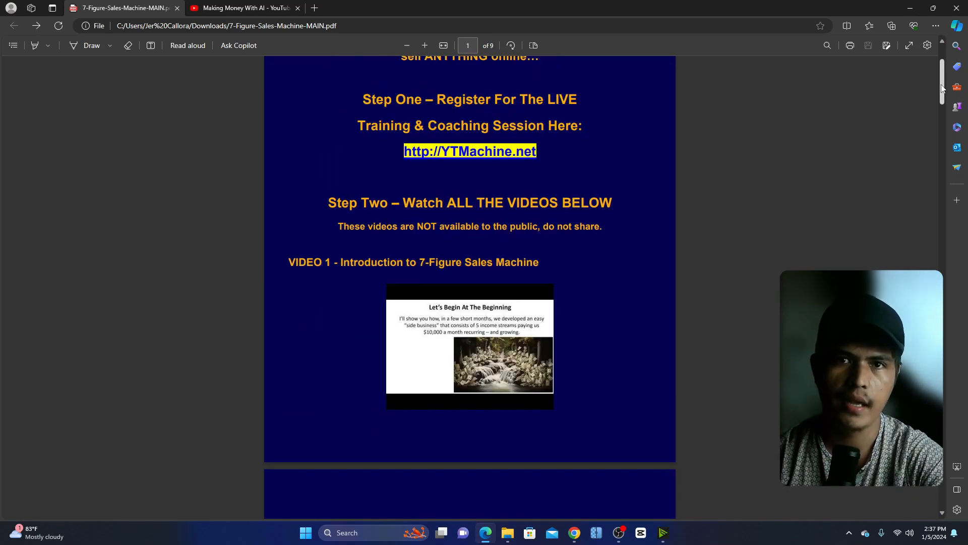
pyautogui.scroll(-1, 943, 89)
pyautogui.scroll(-2, 938, 106)
pyautogui.scroll(-2, 933, 124)
pyautogui.scroll(4, 933, 114)
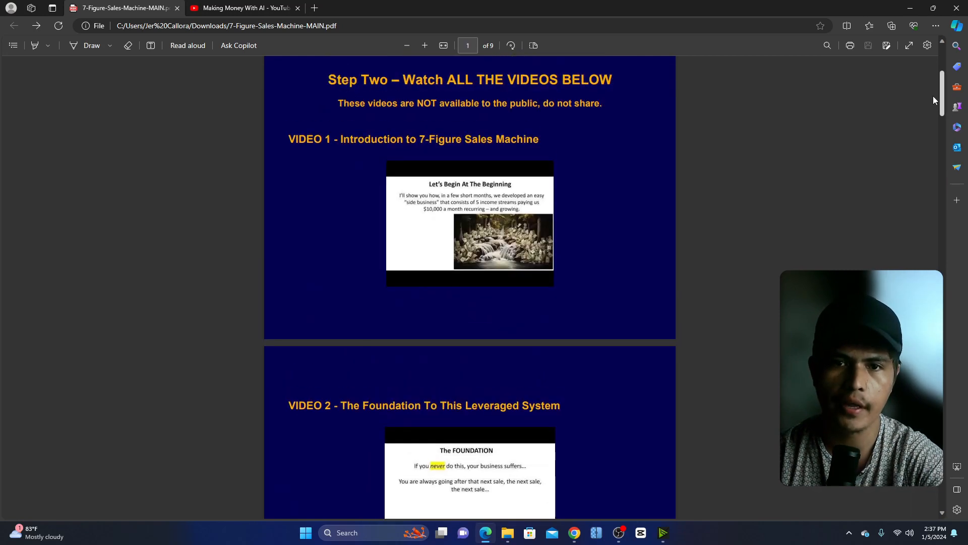
pyautogui.scroll(-5, 932, 114)
pyautogui.scroll(-1, 929, 139)
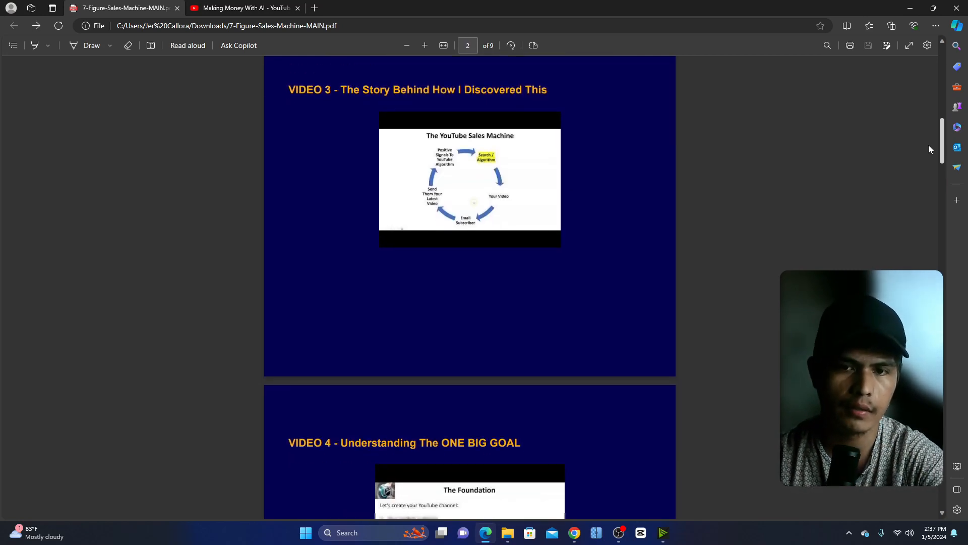
pyautogui.scroll(-3, 929, 149)
pyautogui.scroll(-3, 928, 163)
pyautogui.scroll(-3, 929, 190)
pyautogui.scroll(-1, 932, 209)
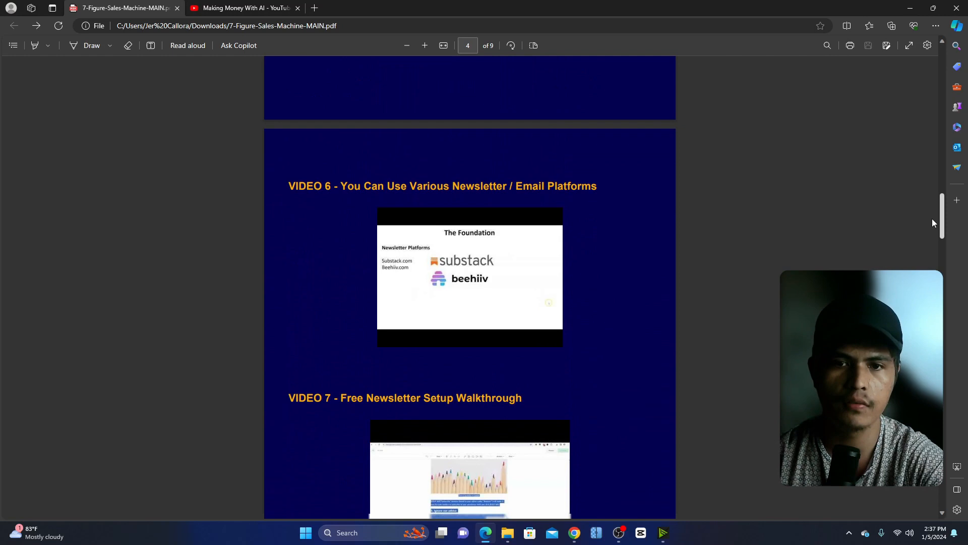
pyautogui.scroll(-4, 933, 222)
pyautogui.scroll(-3, 935, 236)
pyautogui.scroll(-2, 937, 246)
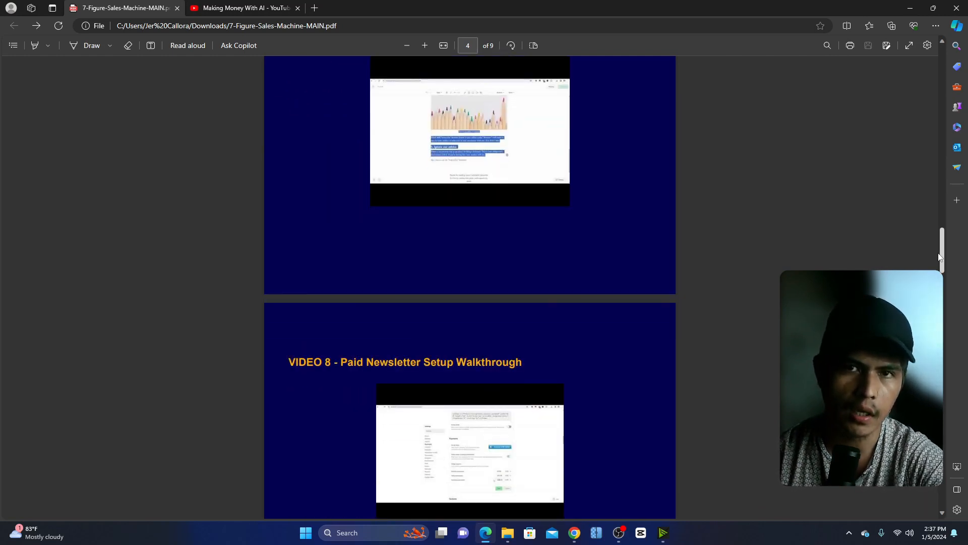
pyautogui.scroll(-3, 941, 257)
pyautogui.scroll(-2, 940, 261)
pyautogui.scroll(-2, 940, 265)
pyautogui.scroll(-2, 941, 269)
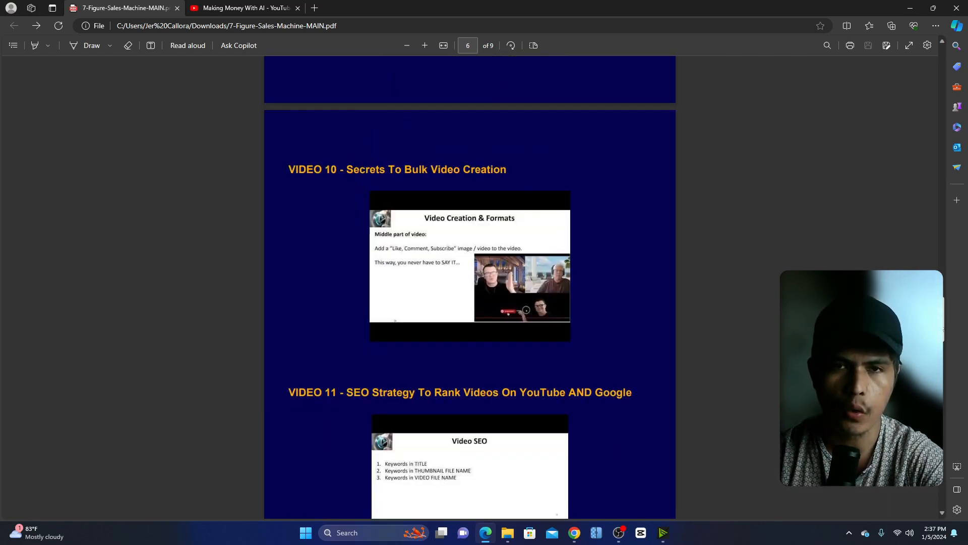
pyautogui.scroll(-3, 943, 333)
pyautogui.scroll(-2, 943, 349)
pyautogui.scroll(-1, 943, 366)
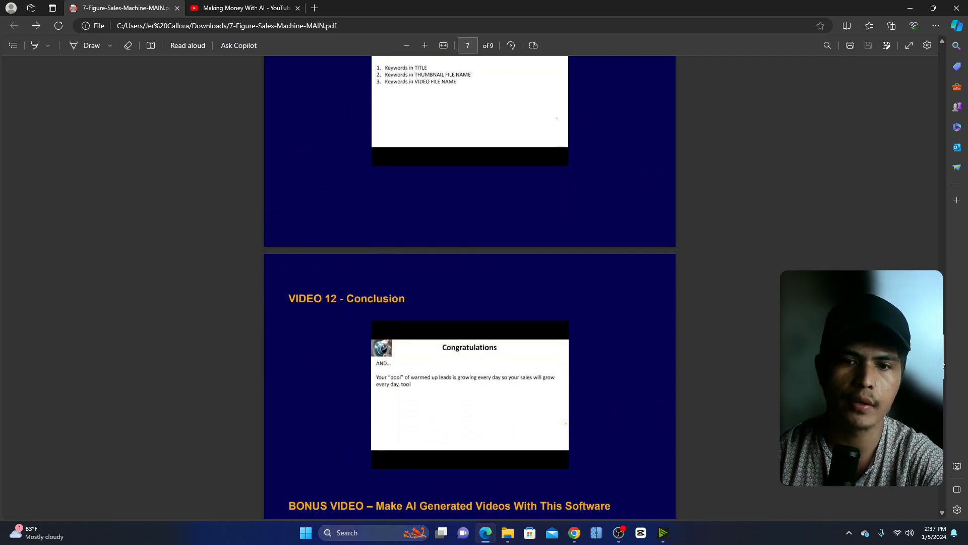
pyautogui.scroll(-1, 943, 366)
pyautogui.scroll(5, 951, 324)
pyautogui.scroll(4, 958, 292)
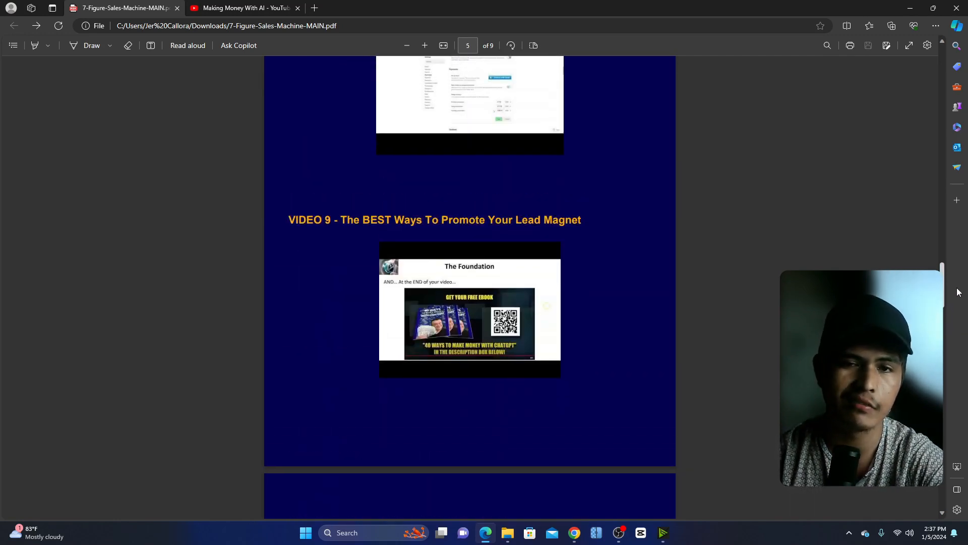
pyautogui.scroll(3, 957, 292)
pyautogui.scroll(1, 954, 249)
pyautogui.scroll(2, 950, 213)
pyautogui.scroll(3, 946, 174)
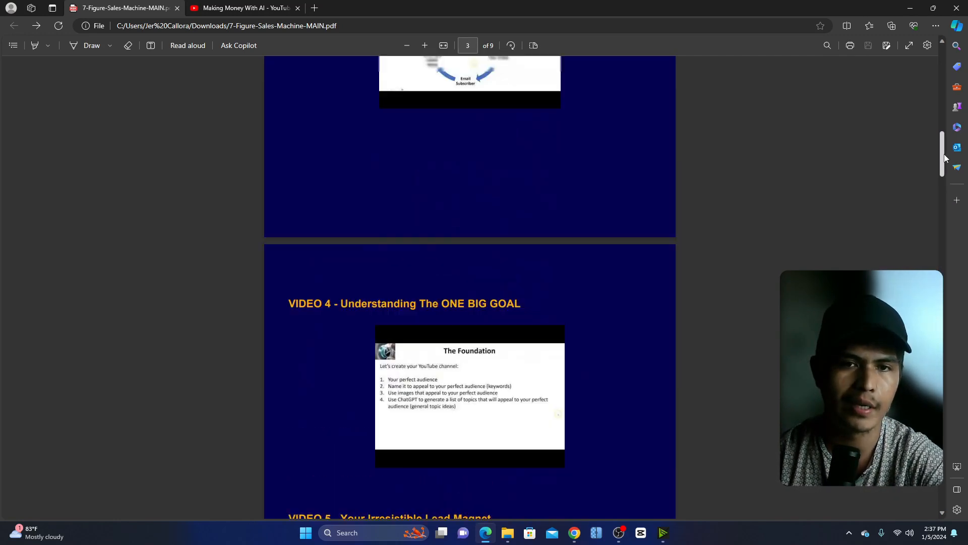
pyautogui.scroll(3, 946, 152)
pyautogui.scroll(3, 946, 128)
pyautogui.scroll(3, 947, 106)
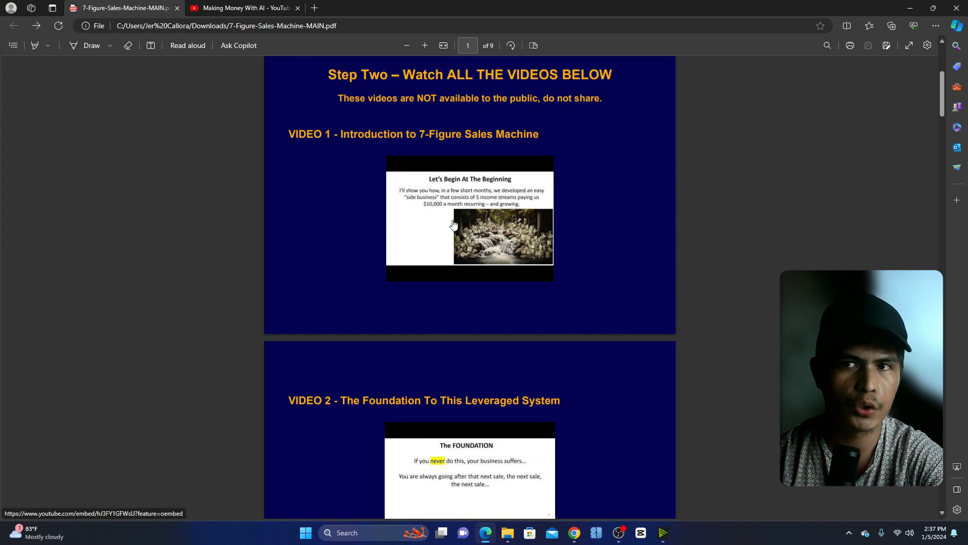
# Switch to YouTube and highlight the channel name Making Money With AI.
pyautogui.click(256, 11)
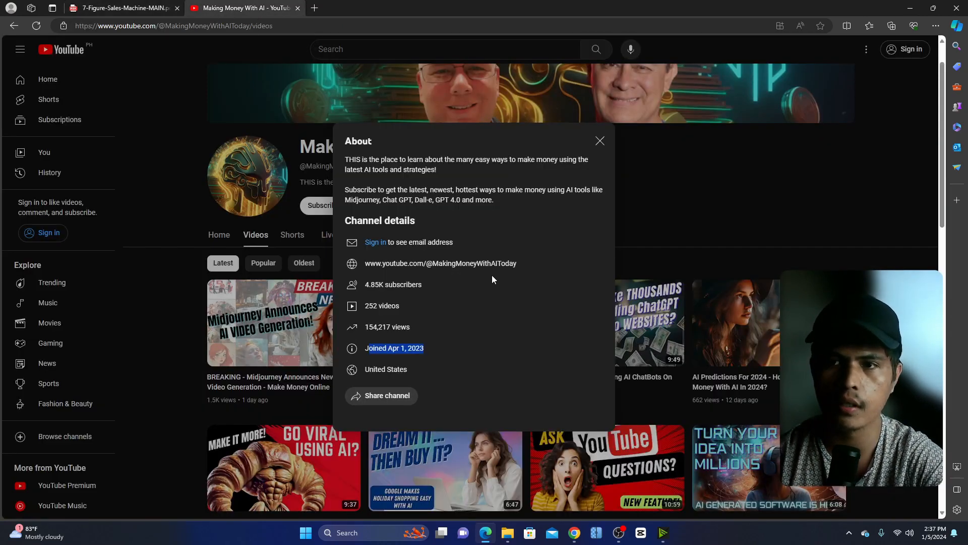
pyautogui.click(596, 146)
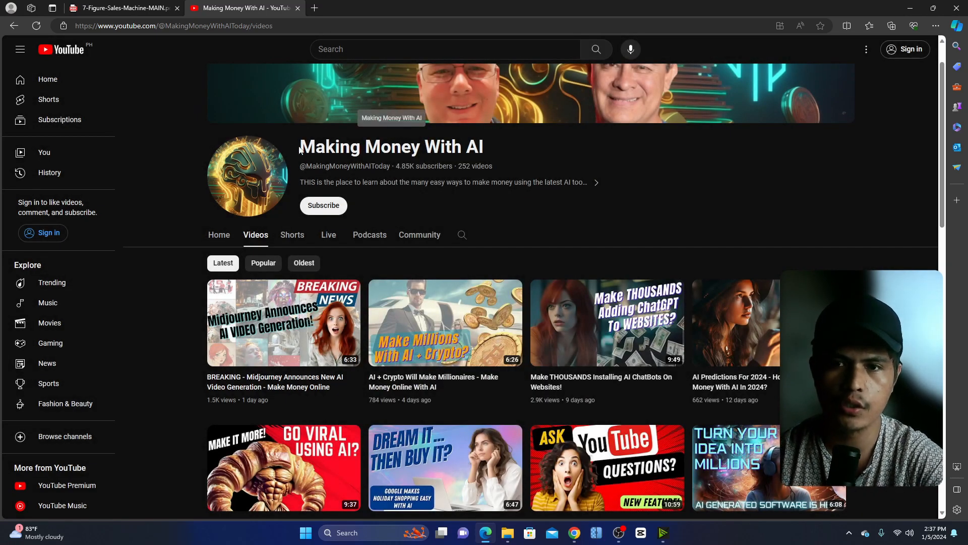
pyautogui.moveTo(300, 148); pyautogui.dragTo(520, 152)
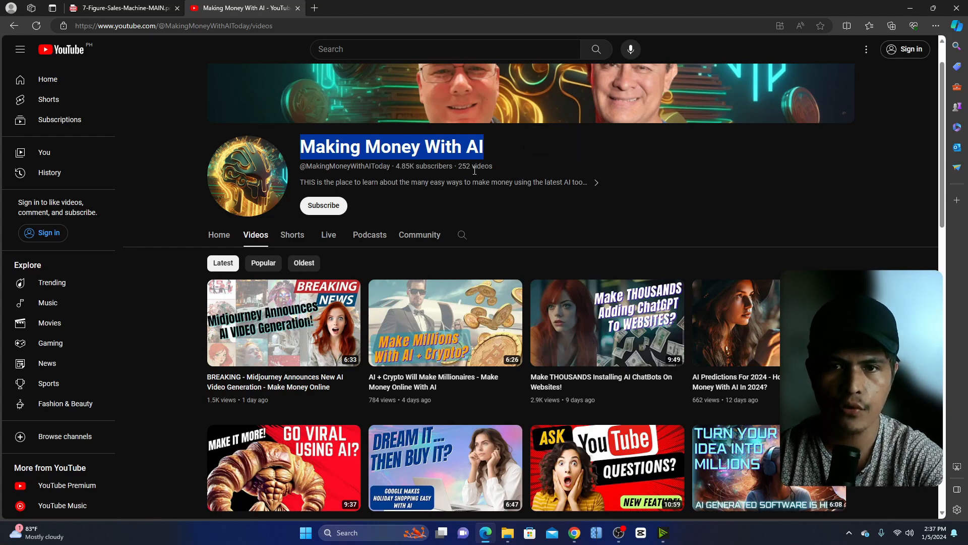
pyautogui.click(523, 151)
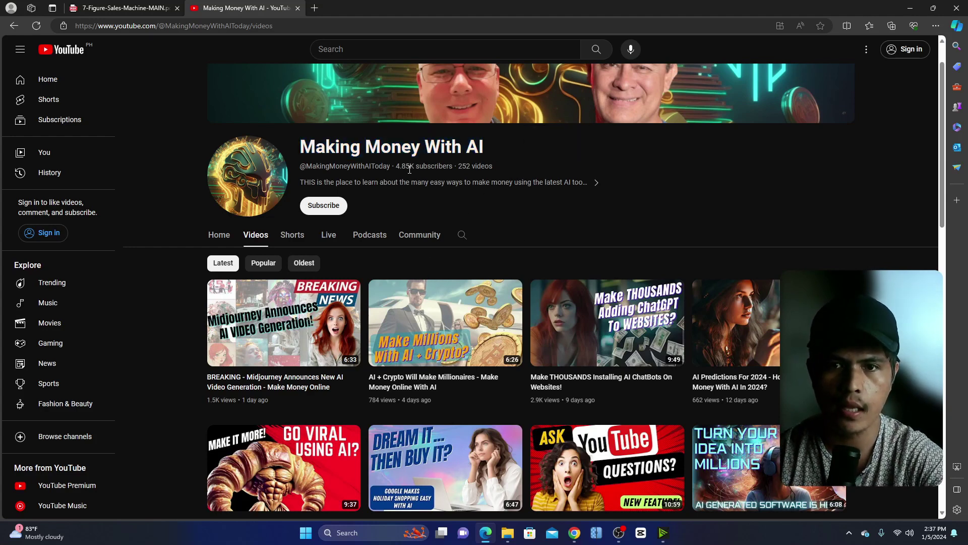
# Show the channel's About details and point out the Apr 1, 2023 join date.
pyautogui.click(595, 183)
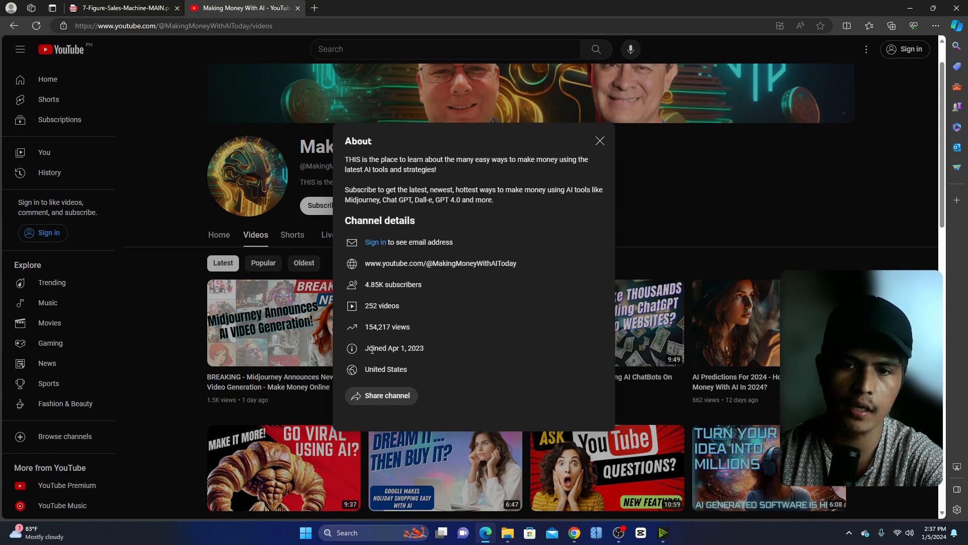
pyautogui.moveTo(371, 349); pyautogui.dragTo(426, 347)
pyautogui.click(427, 348)
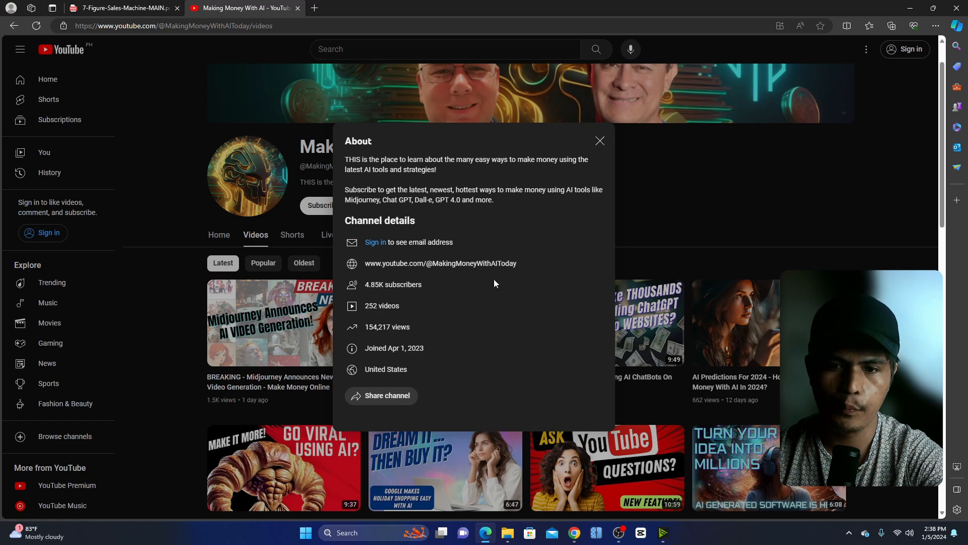
# Show the reviewer's own channel stats in Chrome: 8.78K subscribers, 825 videos, total views.
pyautogui.click(574, 532)
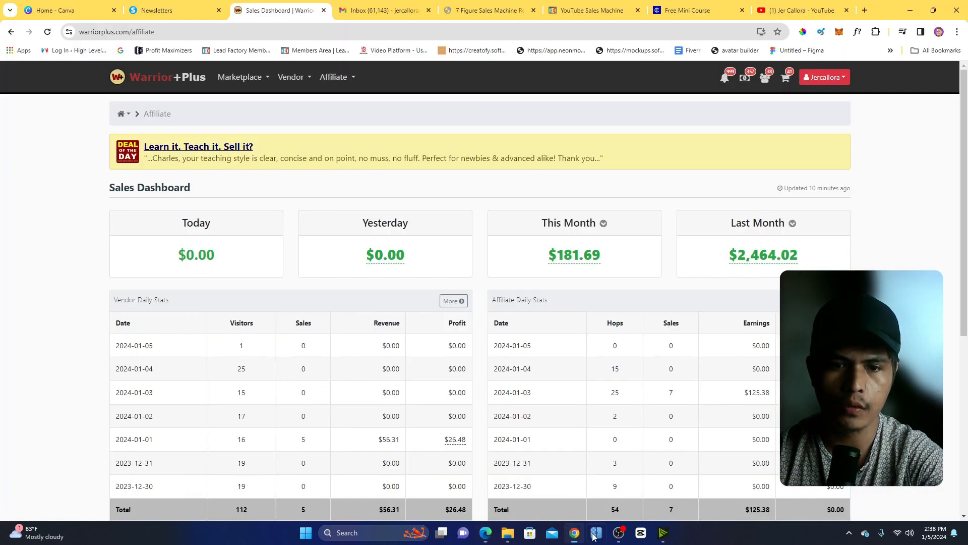
pyautogui.click(823, 6)
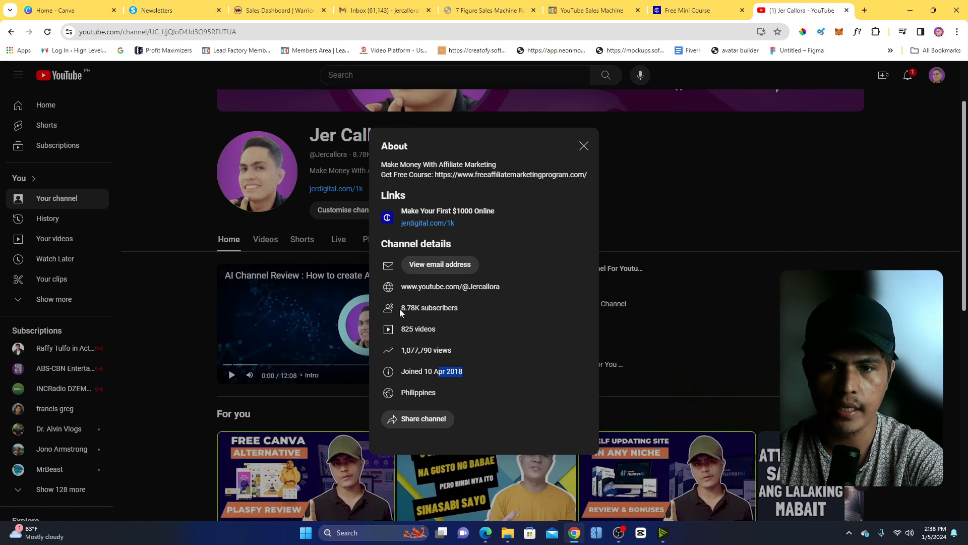
pyautogui.moveTo(401, 312); pyautogui.dragTo(447, 311)
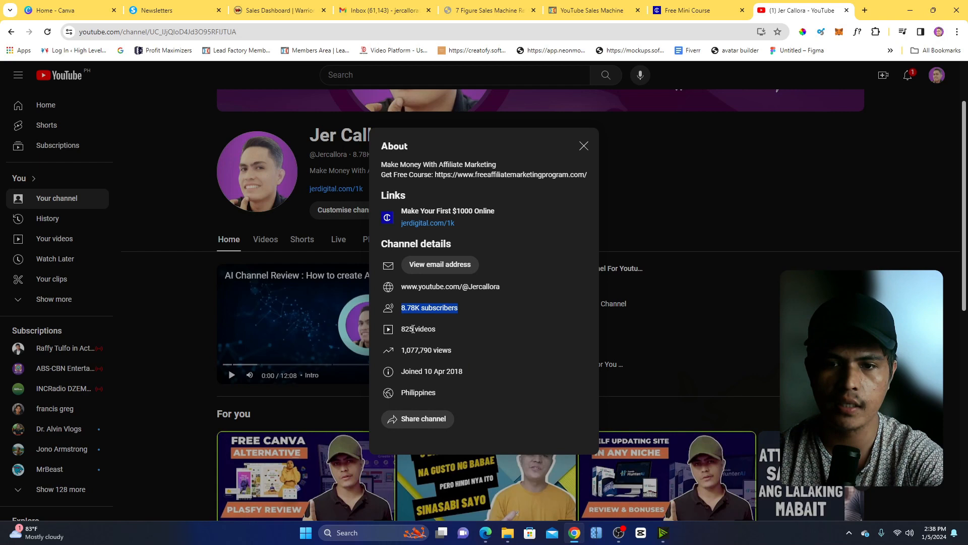
pyautogui.moveTo(401, 329)
pyautogui.mouseDown()
pyautogui.moveTo(429, 331)
pyautogui.moveTo(405, 328)
pyautogui.mouseUp()
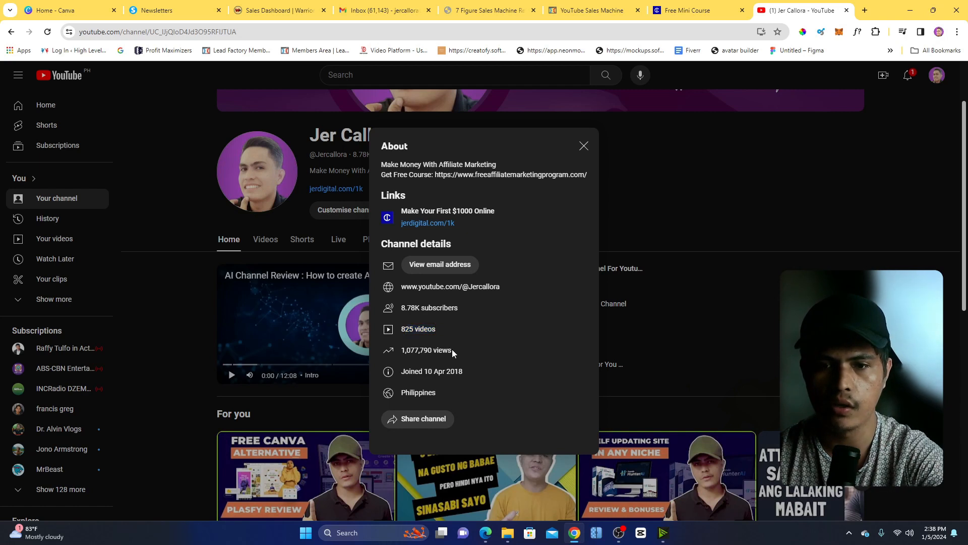
pyautogui.moveTo(452, 349); pyautogui.dragTo(405, 350)
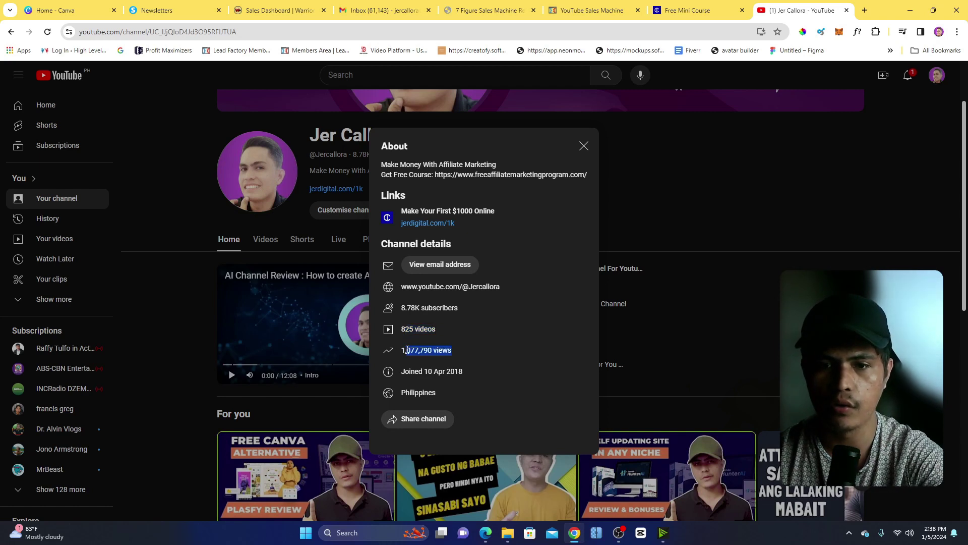
pyautogui.click(466, 348)
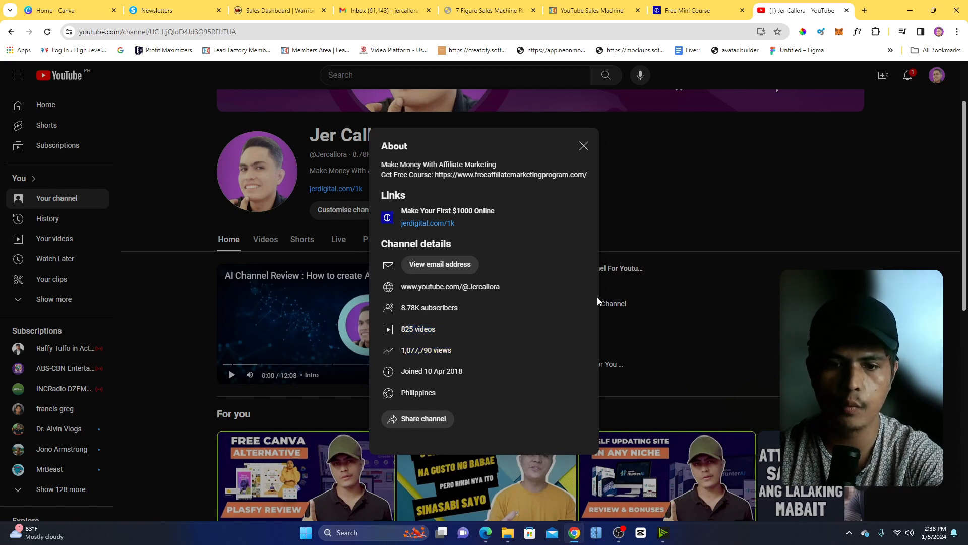
# Recheck the other channel's About rows, then return to the course PDF in Edge.
pyautogui.click(486, 533)
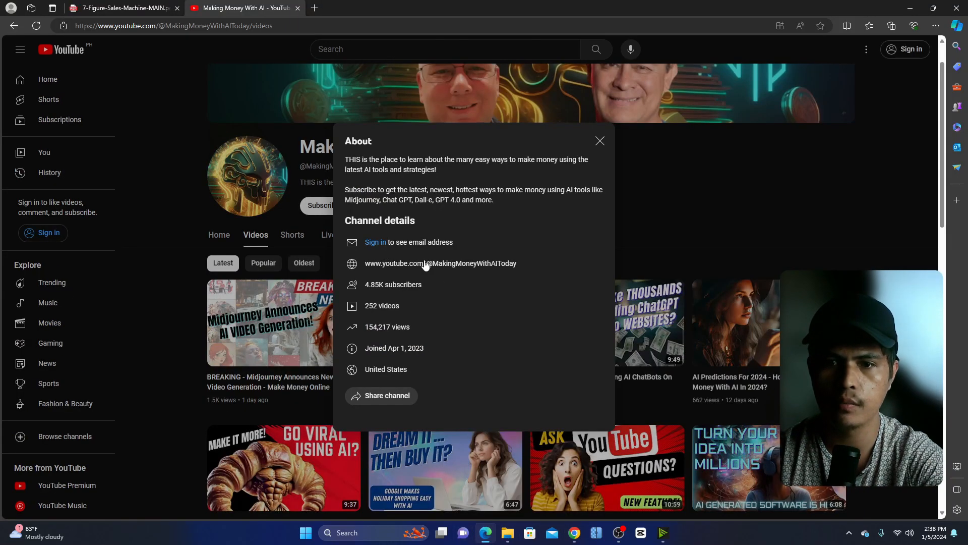
pyautogui.moveTo(447, 366); pyautogui.dragTo(500, 355)
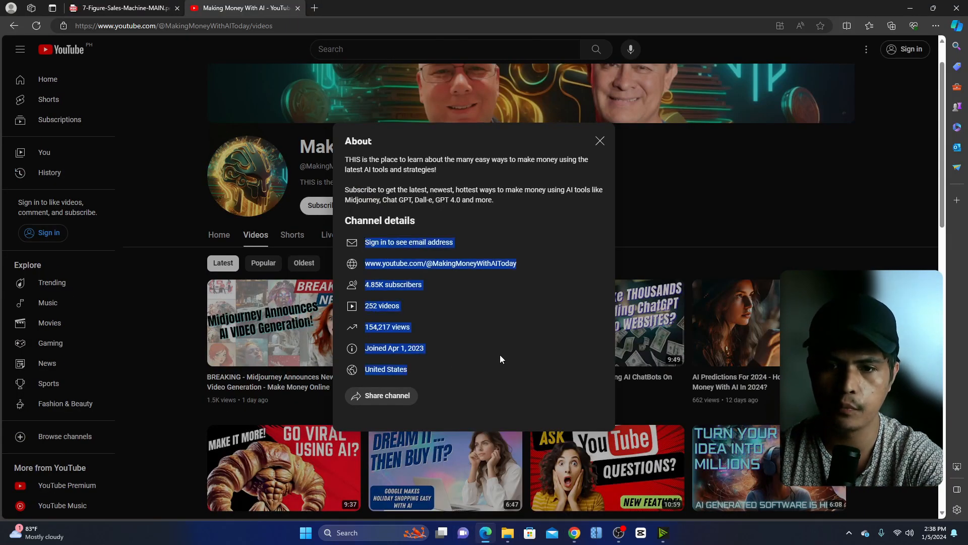
pyautogui.click(500, 355)
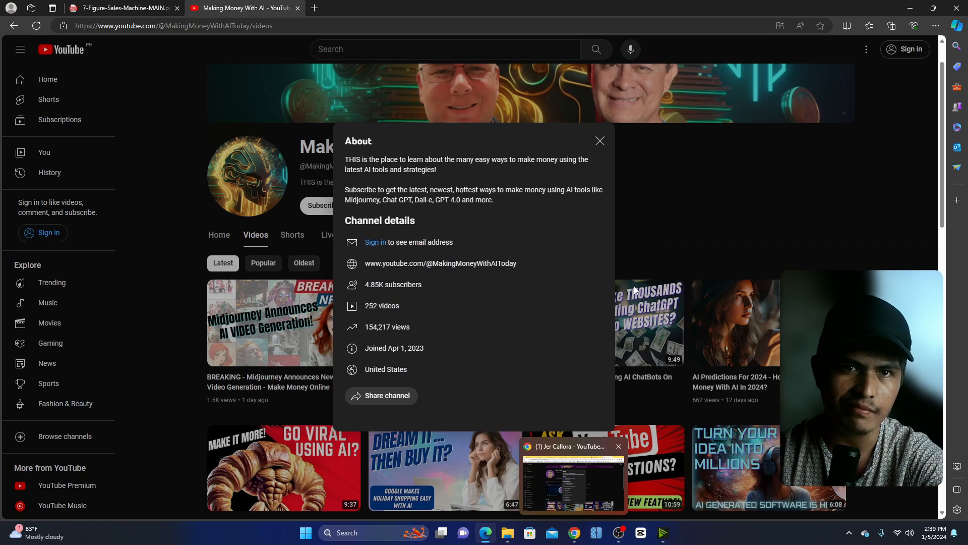
pyautogui.click(120, 9)
pyautogui.moveTo(944, 105)
pyautogui.mouseDown()
pyautogui.moveTo(943, 95)
pyautogui.moveTo(943, 109)
pyautogui.mouseUp()
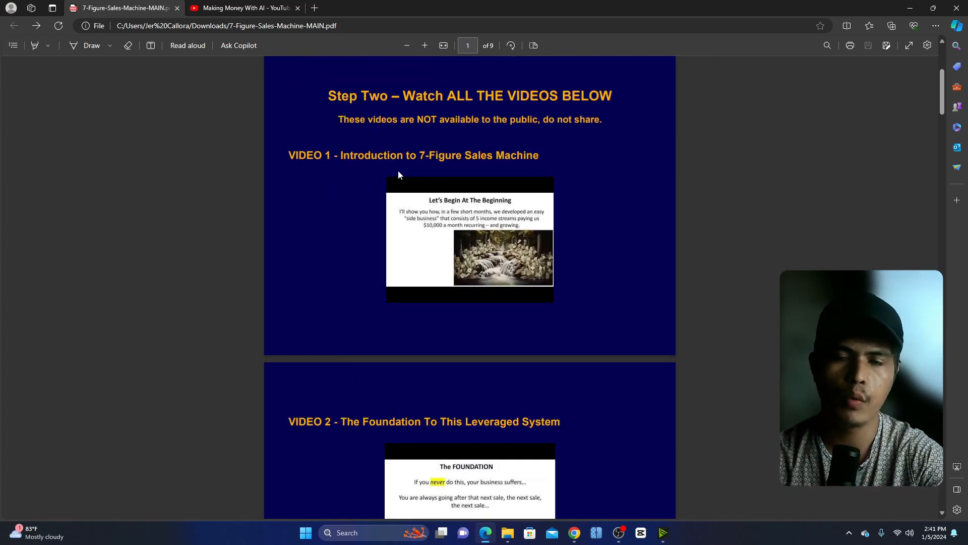
# Highlight the Video 1 introduction title and the VIDEO 2 Foundation module title.
pyautogui.moveTo(340, 159); pyautogui.dragTo(539, 157)
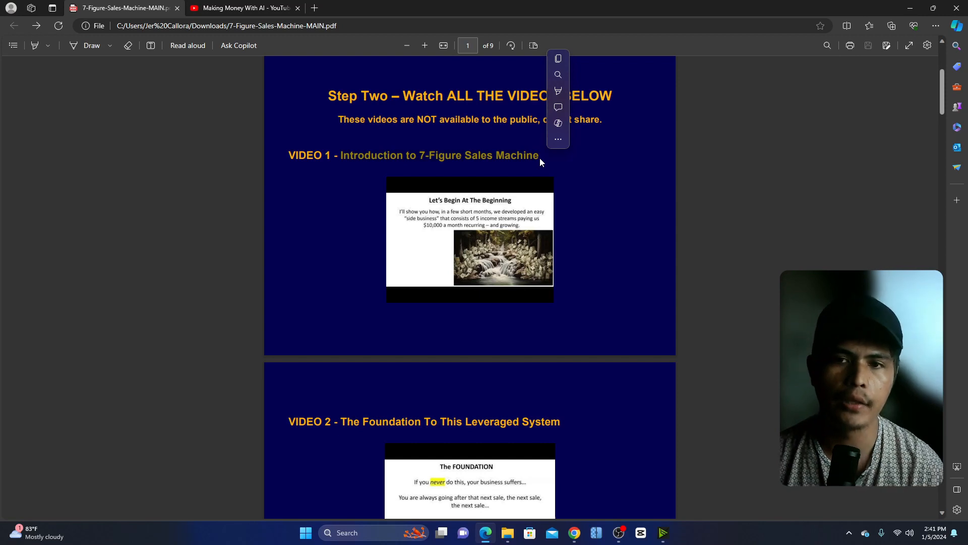
pyautogui.scroll(-2, 469, 303)
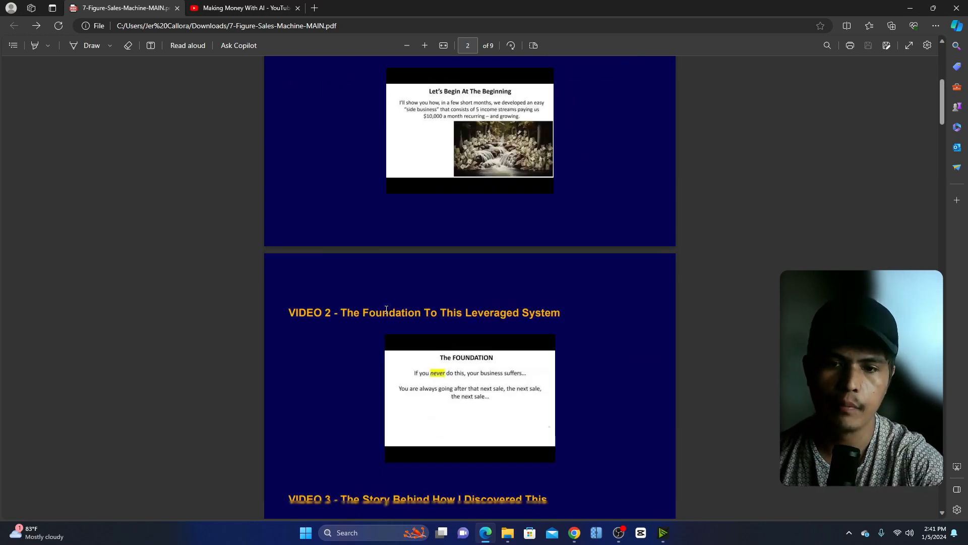
pyautogui.scroll(-2, 400, 314)
pyautogui.scroll(1, 401, 189)
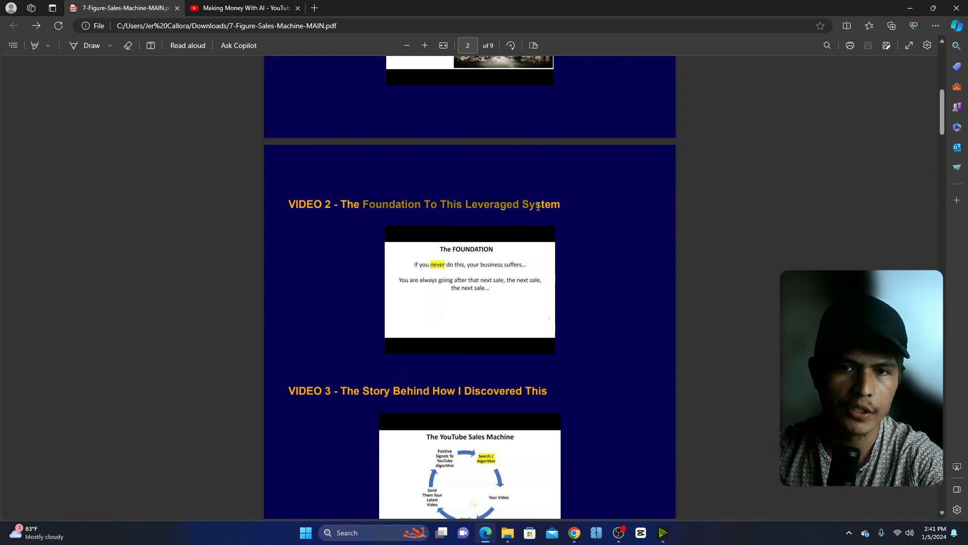
pyautogui.moveTo(370, 205); pyautogui.dragTo(560, 204)
pyautogui.click(387, 203)
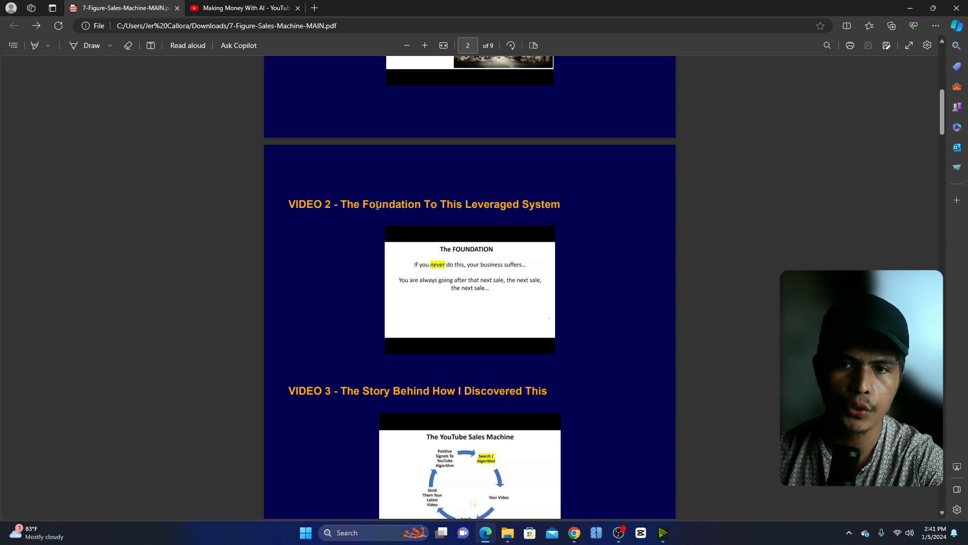
pyautogui.moveTo(349, 212); pyautogui.dragTo(551, 208)
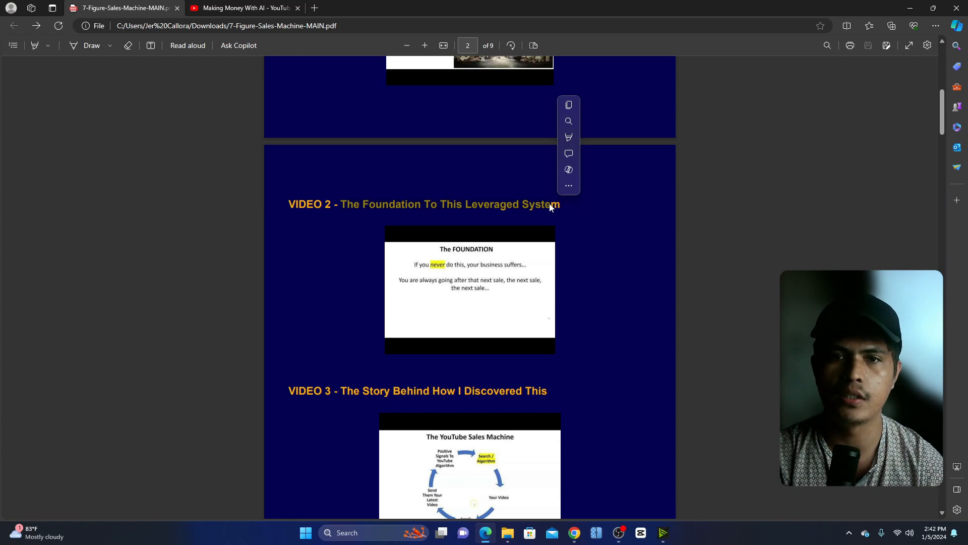
pyautogui.scroll(-3, 364, 184)
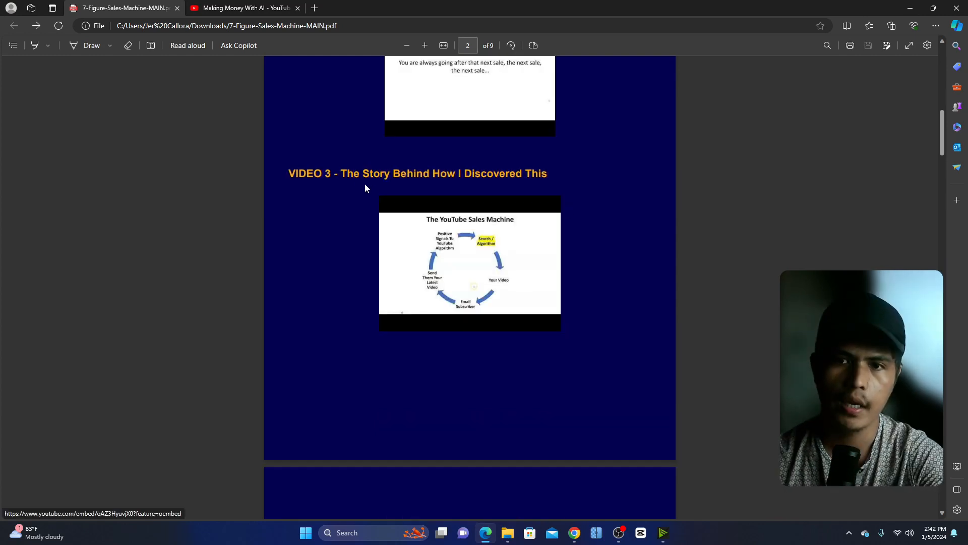
# Highlight the VIDEO 3 module title 'The Story Behind How I Discovered This'.
pyautogui.moveTo(378, 179); pyautogui.dragTo(559, 182)
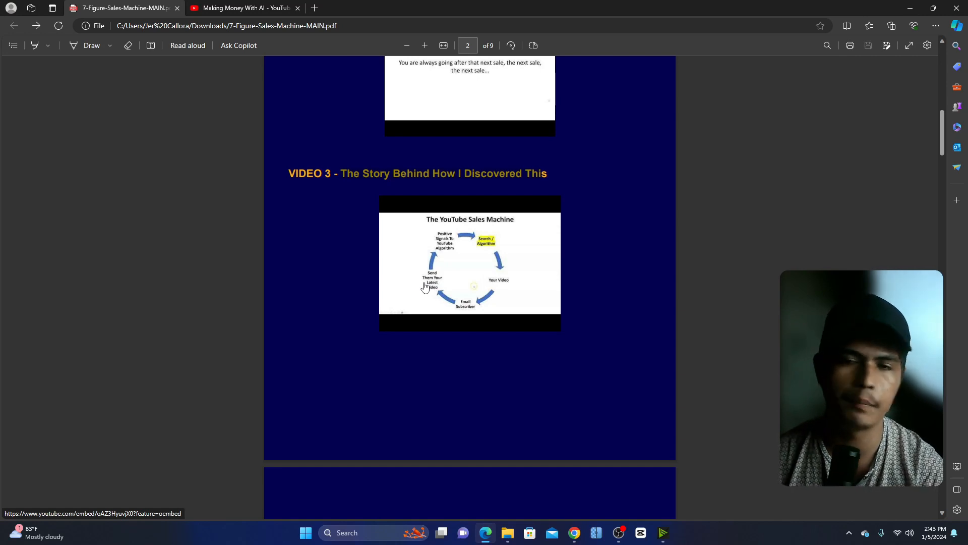
pyautogui.scroll(-4, 424, 287)
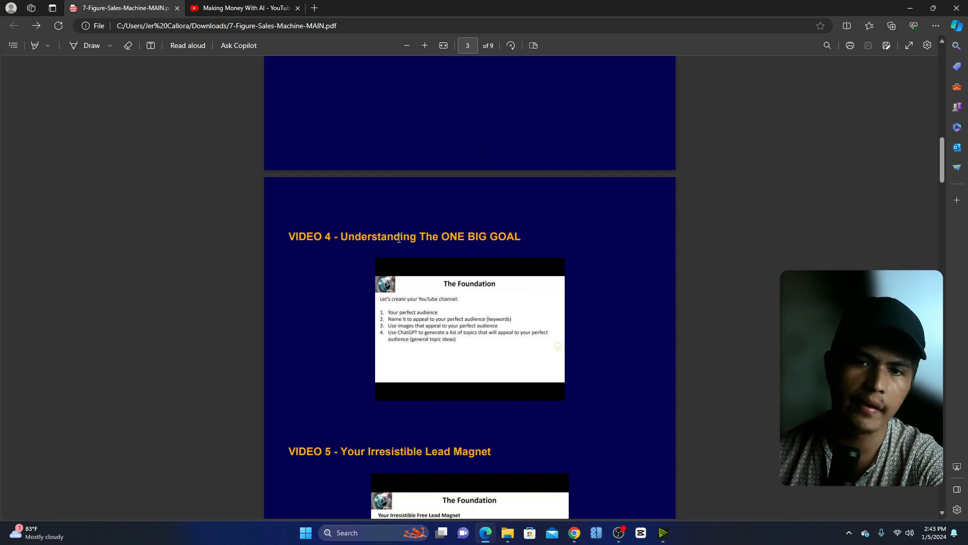
# Highlight the VIDEO 4, VIDEO 5 and VIDEO 6 module titles in turn.
pyautogui.moveTo(376, 236); pyautogui.dragTo(521, 240)
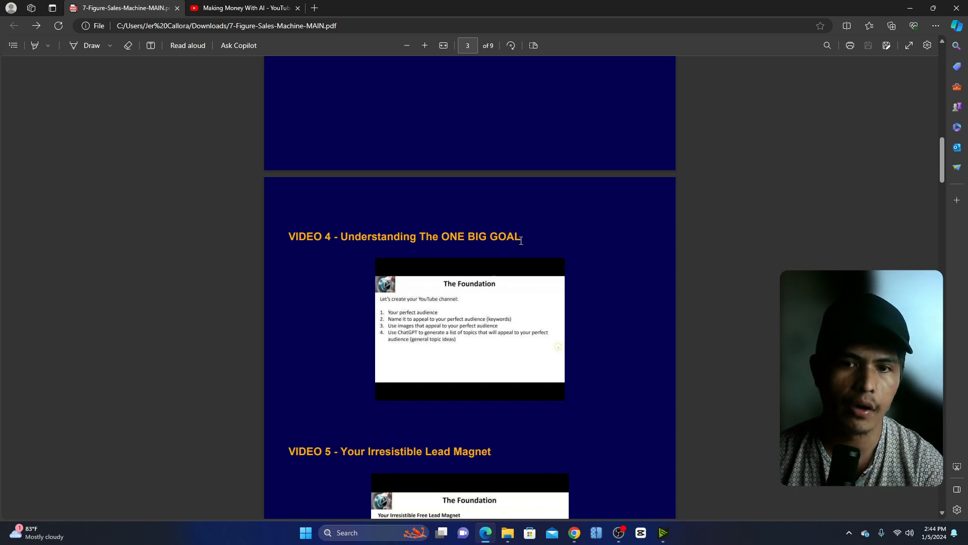
pyautogui.scroll(-1, 521, 240)
pyautogui.scroll(-1, 411, 277)
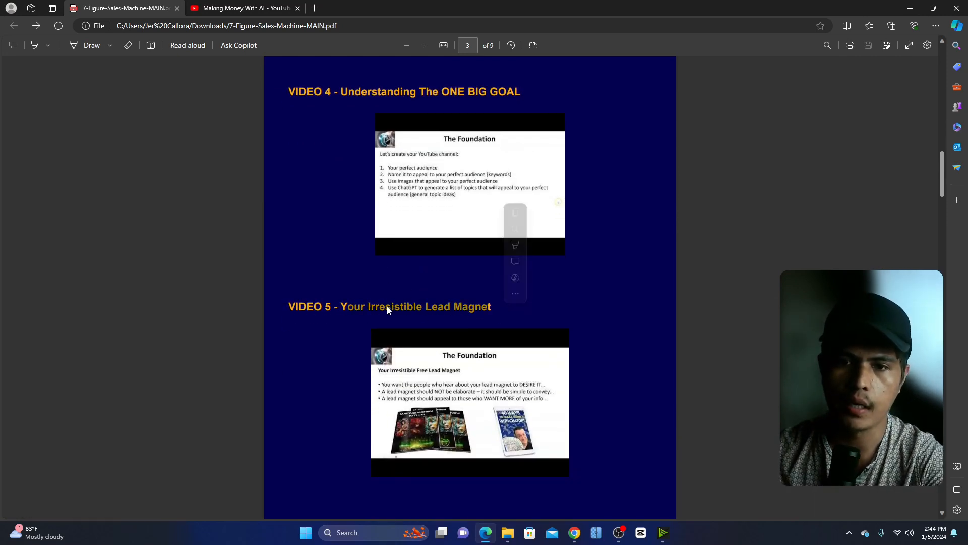
pyautogui.scroll(-1, 371, 300)
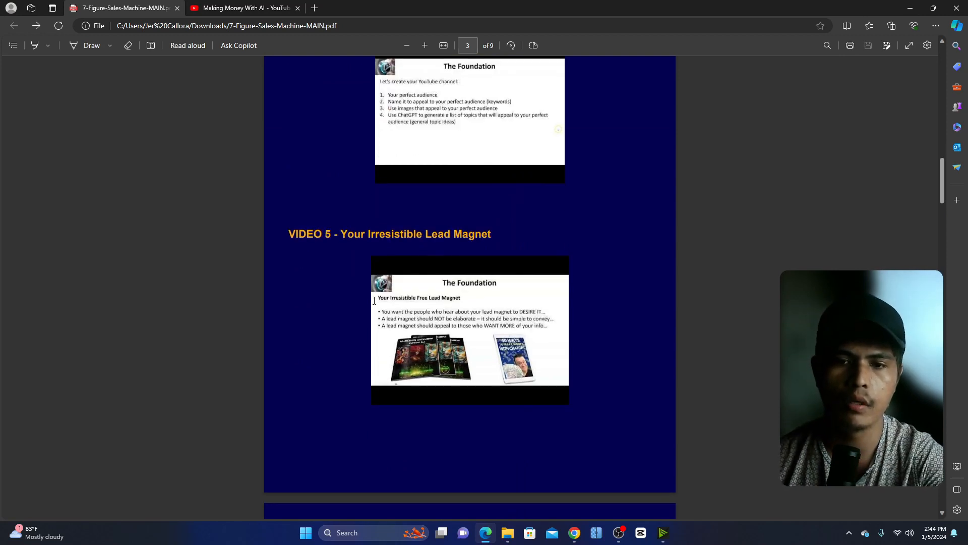
pyautogui.moveTo(334, 235); pyautogui.dragTo(500, 238)
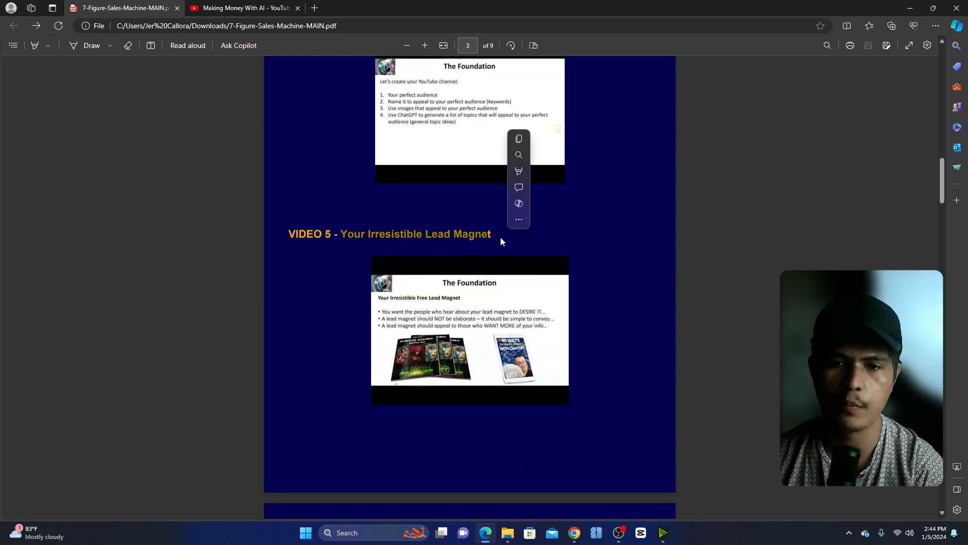
pyautogui.scroll(-2, 301, 295)
pyautogui.scroll(-2, 332, 319)
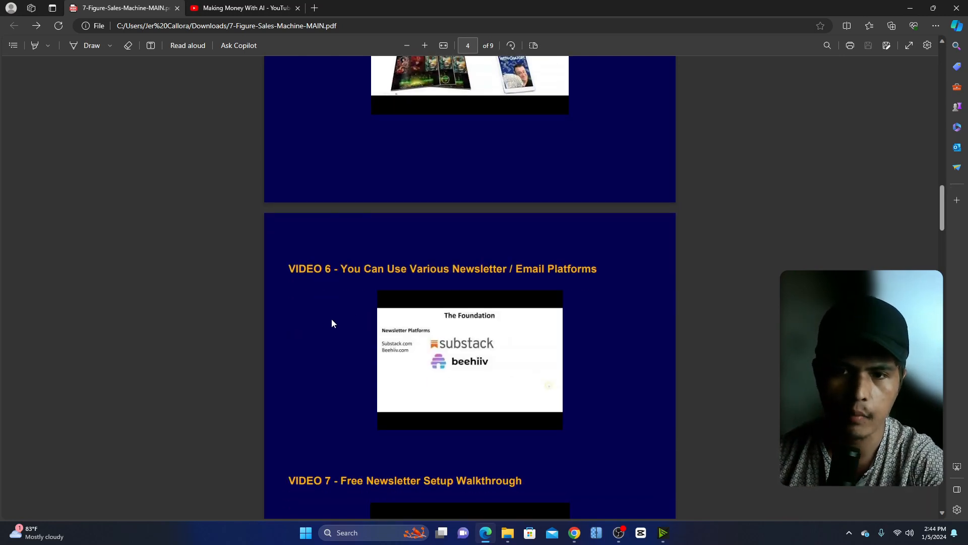
pyautogui.moveTo(342, 268); pyautogui.dragTo(456, 269)
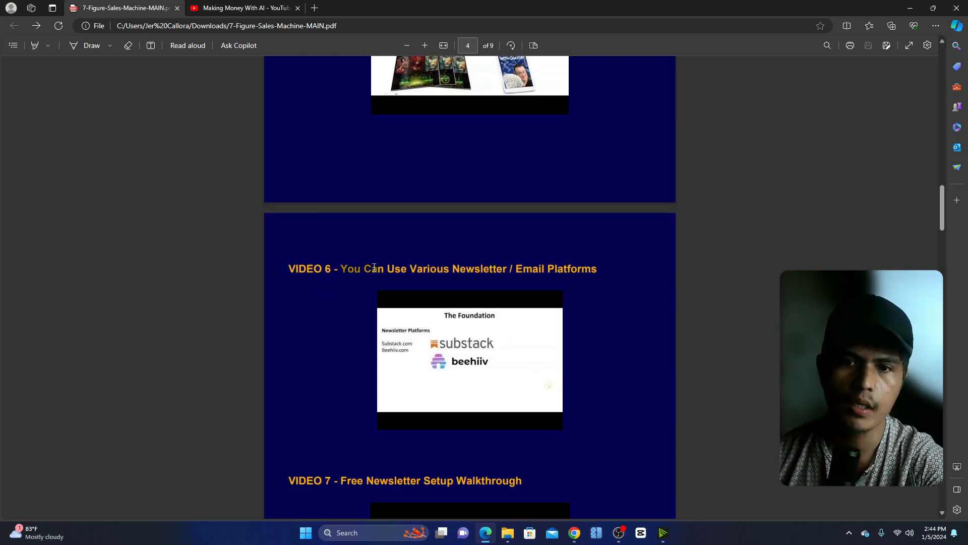
pyautogui.moveTo(455, 269); pyautogui.dragTo(597, 270)
pyautogui.click(478, 263)
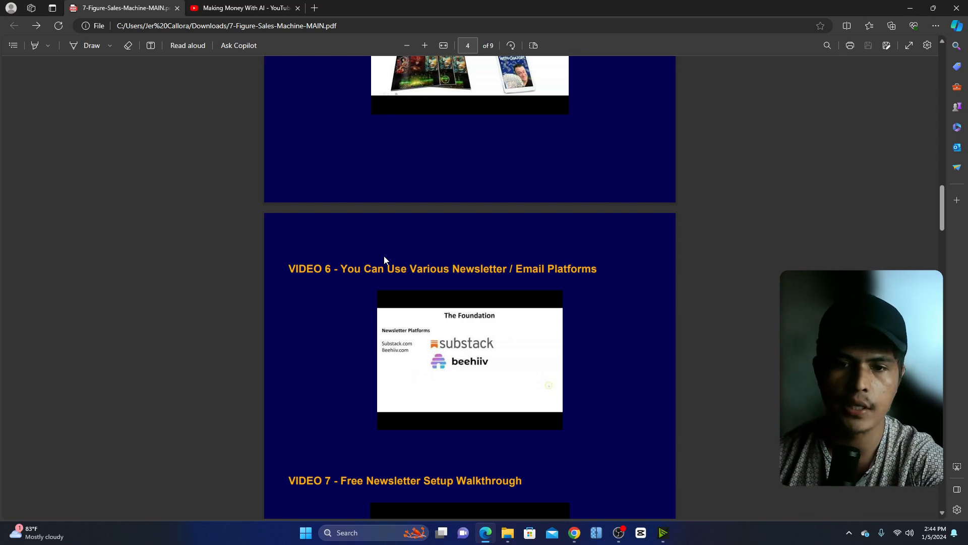
pyautogui.scroll(-1, 340, 299)
pyautogui.scroll(-1, 340, 299)
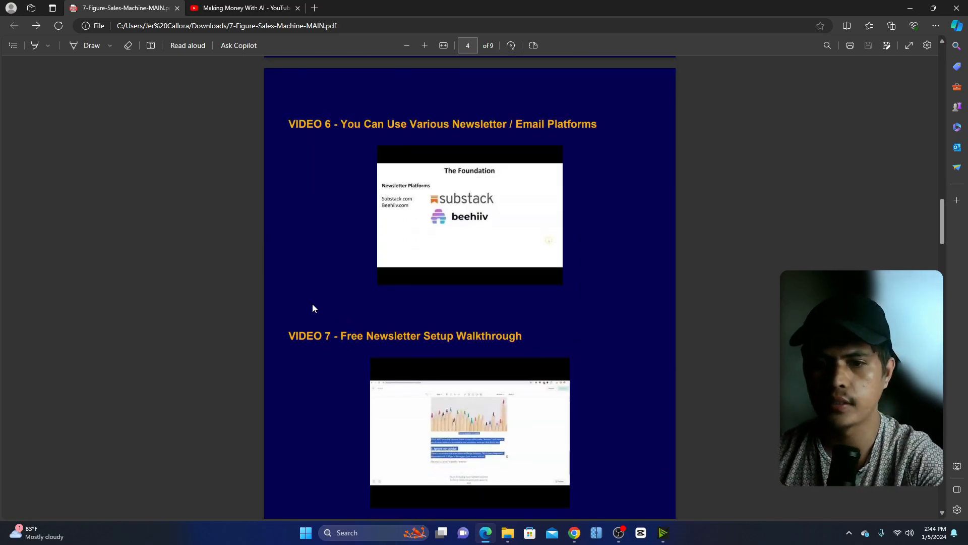
pyautogui.scroll(-1, 313, 304)
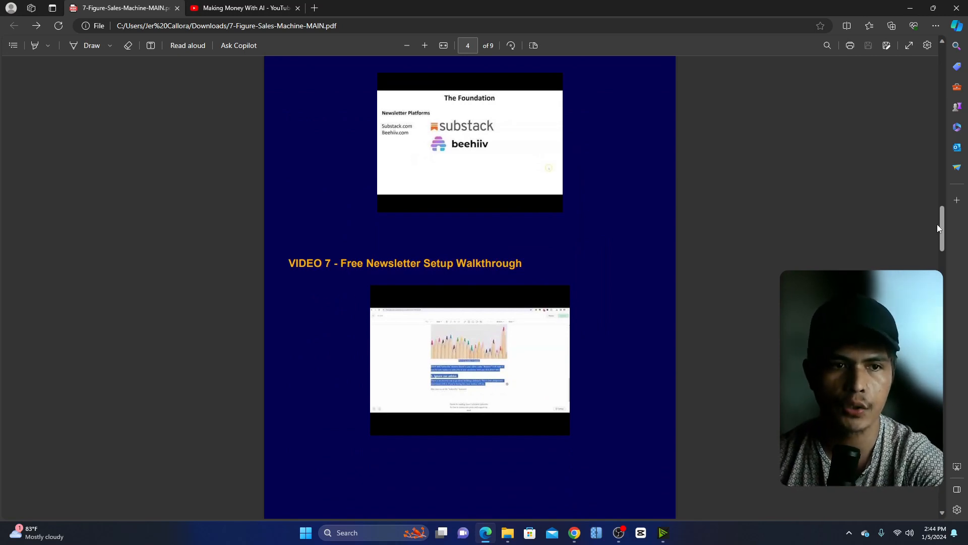
pyautogui.moveTo(938, 225)
pyautogui.mouseDown()
pyautogui.moveTo(935, 75)
pyautogui.moveTo(925, 186)
pyautogui.mouseUp()
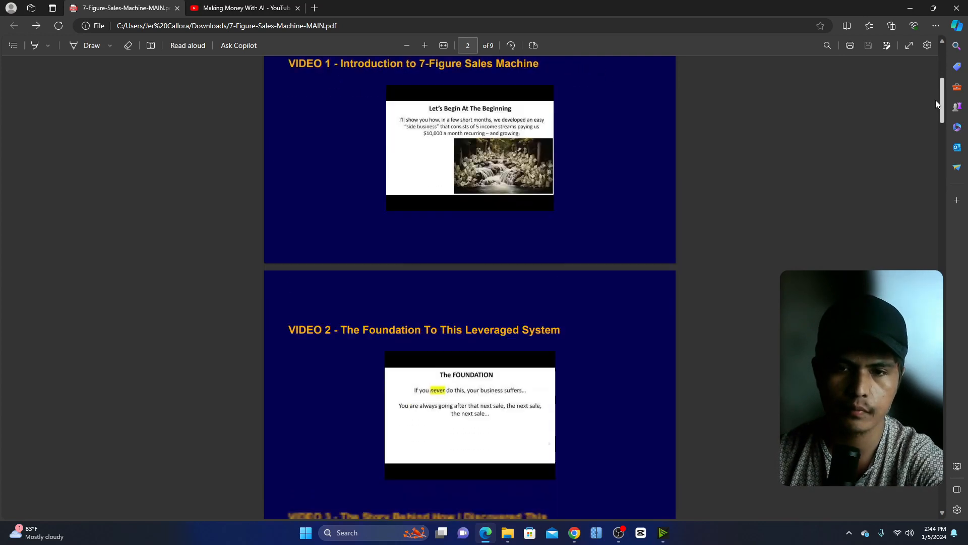
pyautogui.scroll(-4, 922, 205)
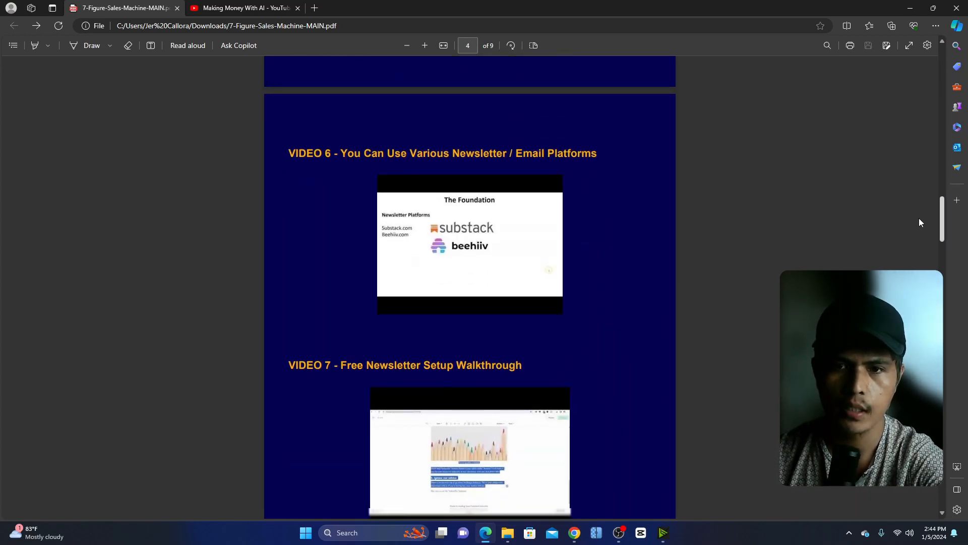
pyautogui.scroll(-3, 919, 227)
pyautogui.scroll(-3, 918, 246)
pyautogui.scroll(-2, 915, 252)
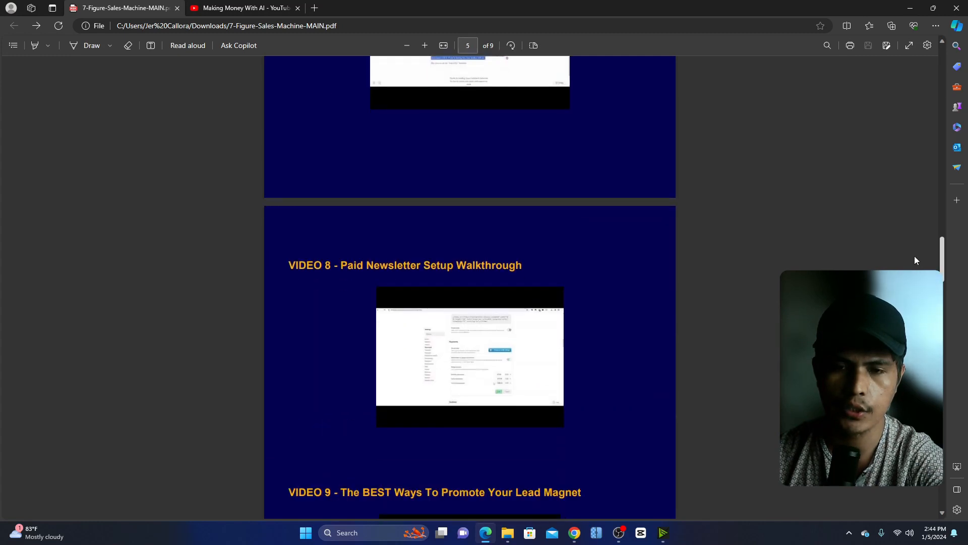
pyautogui.scroll(-2, 915, 259)
pyautogui.scroll(-2, 914, 267)
pyautogui.scroll(1, 914, 268)
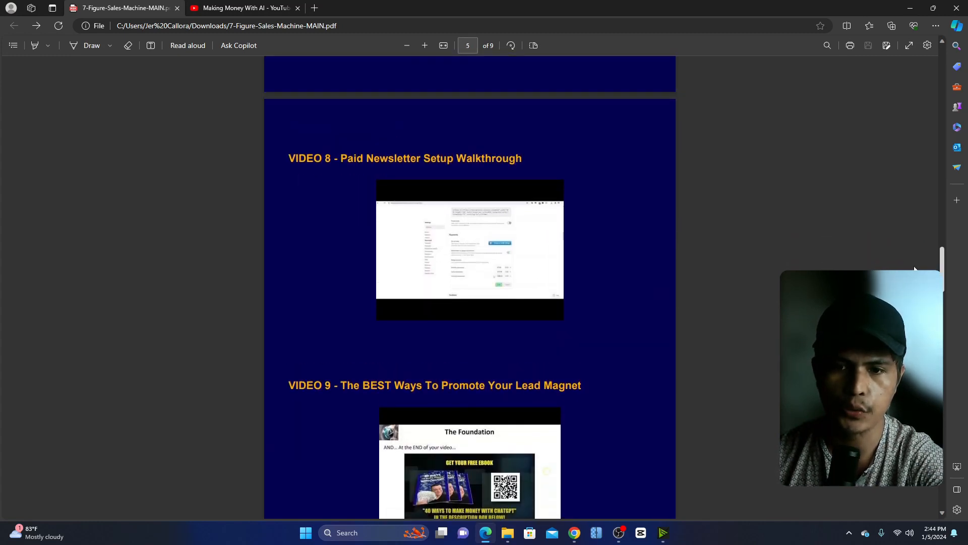
pyautogui.scroll(6, 925, 243)
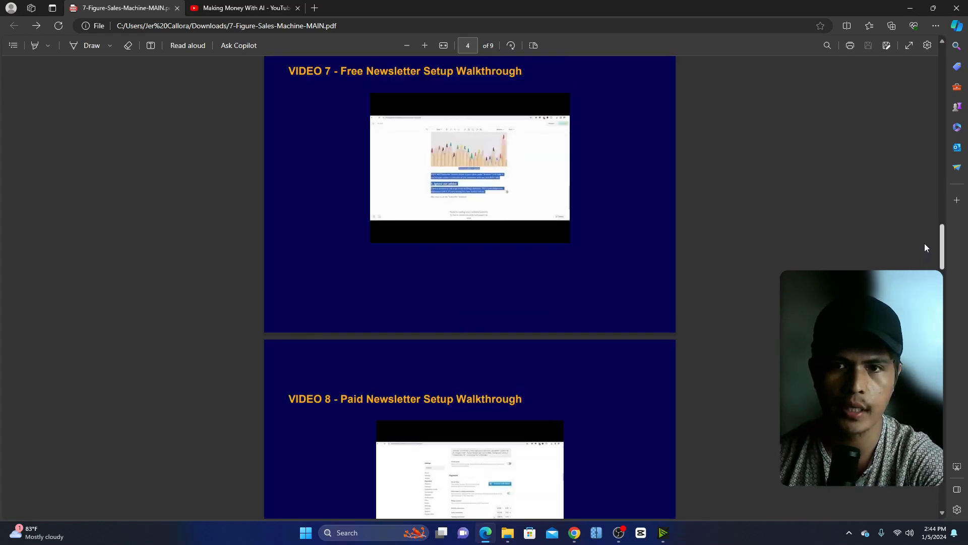
pyautogui.scroll(3, 929, 234)
# Highlight the VIDEO 7 and VIDEO 8 Paid Newsletter Setup Walkthrough titles.
pyautogui.moveTo(361, 182); pyautogui.dragTo(535, 183)
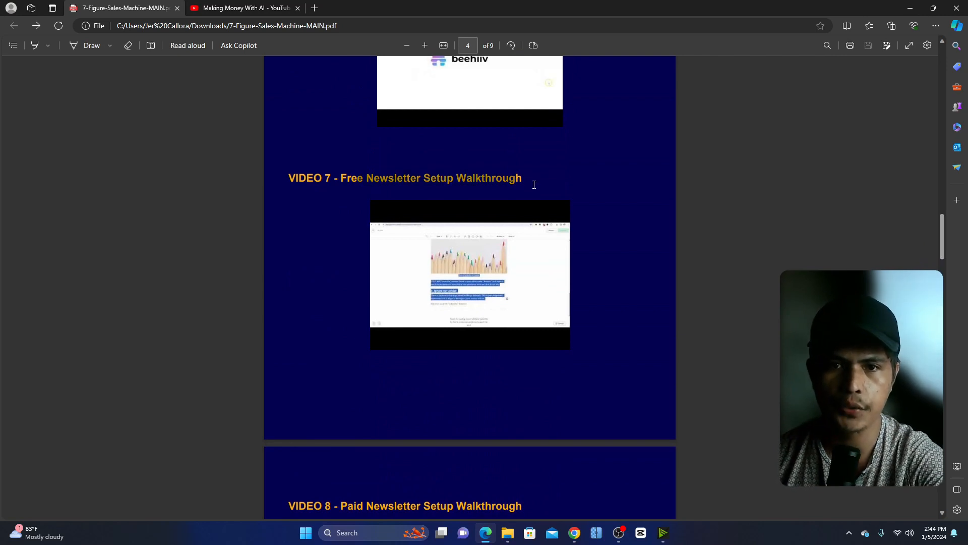
pyautogui.click(606, 208)
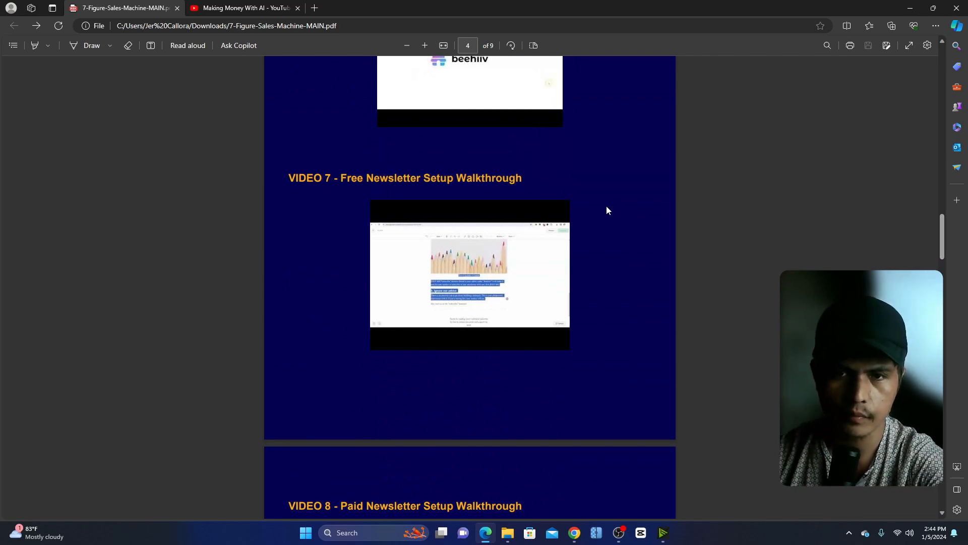
pyautogui.scroll(-1, 942, 237)
pyautogui.scroll(-3, 942, 237)
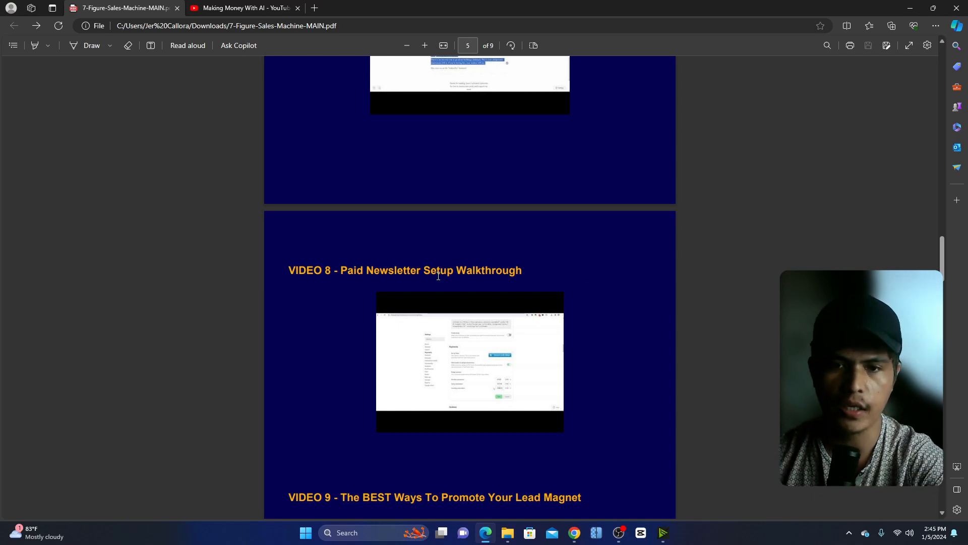
pyautogui.moveTo(370, 270); pyautogui.dragTo(548, 275)
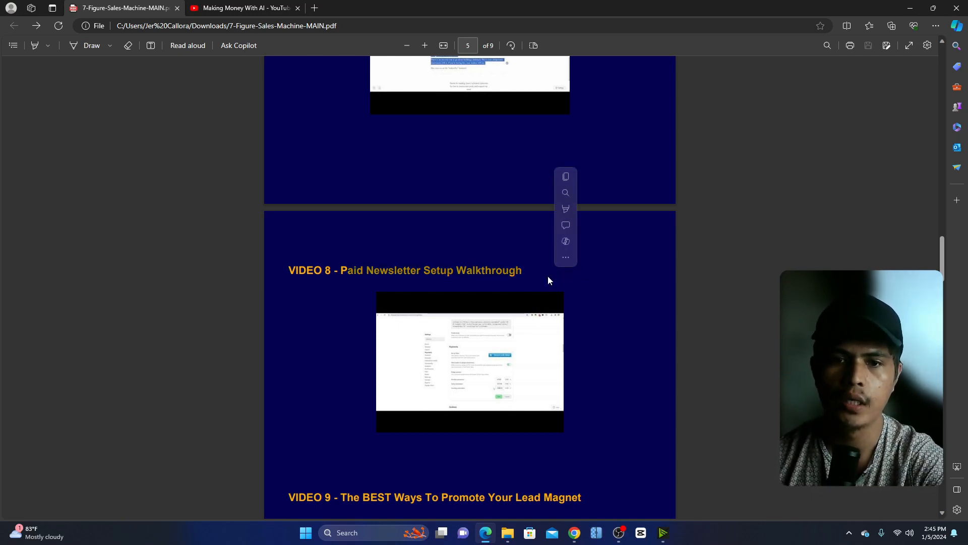
pyautogui.click(328, 271)
pyautogui.moveTo(328, 271); pyautogui.dragTo(565, 273)
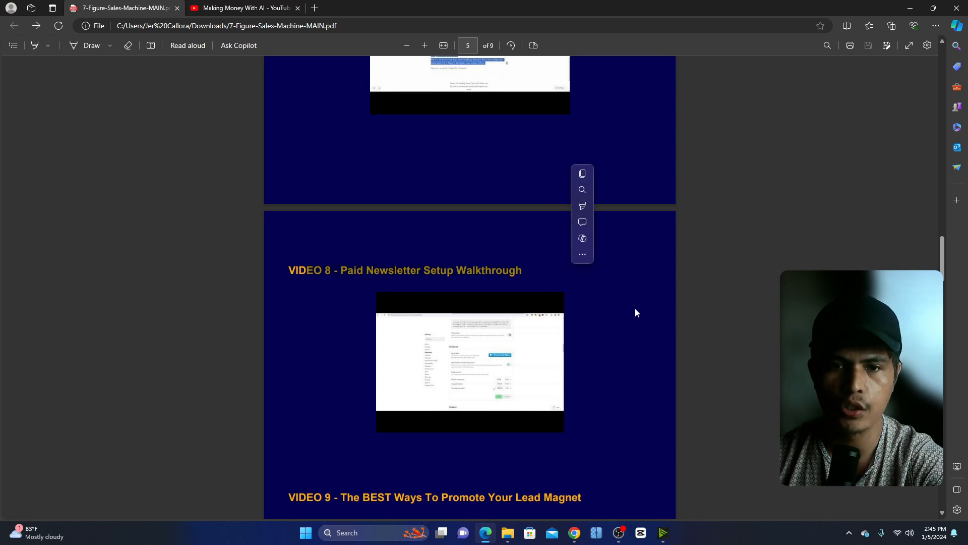
pyautogui.scroll(-1, 635, 311)
pyautogui.scroll(-2, 448, 253)
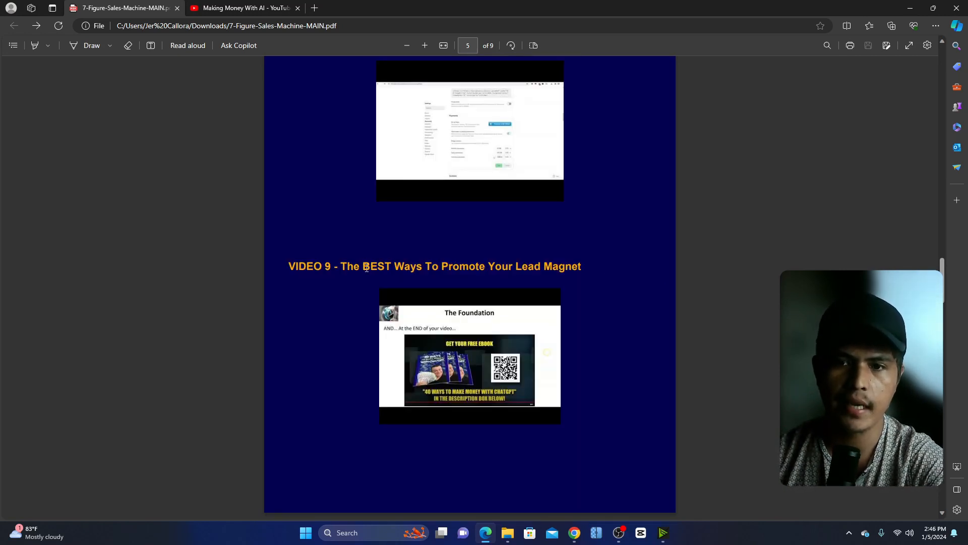
# Highlight the VIDEO 9, VIDEO 10 and VIDEO 12 Conclusion module headings.
pyautogui.moveTo(342, 269); pyautogui.dragTo(503, 268)
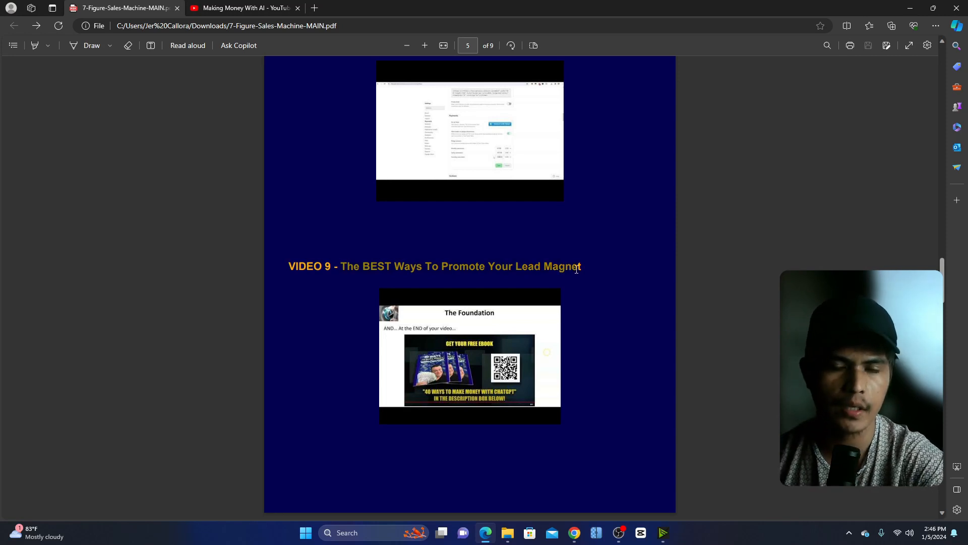
pyautogui.moveTo(503, 267); pyautogui.dragTo(579, 269)
pyautogui.scroll(-2, 314, 301)
pyautogui.scroll(-2, 324, 301)
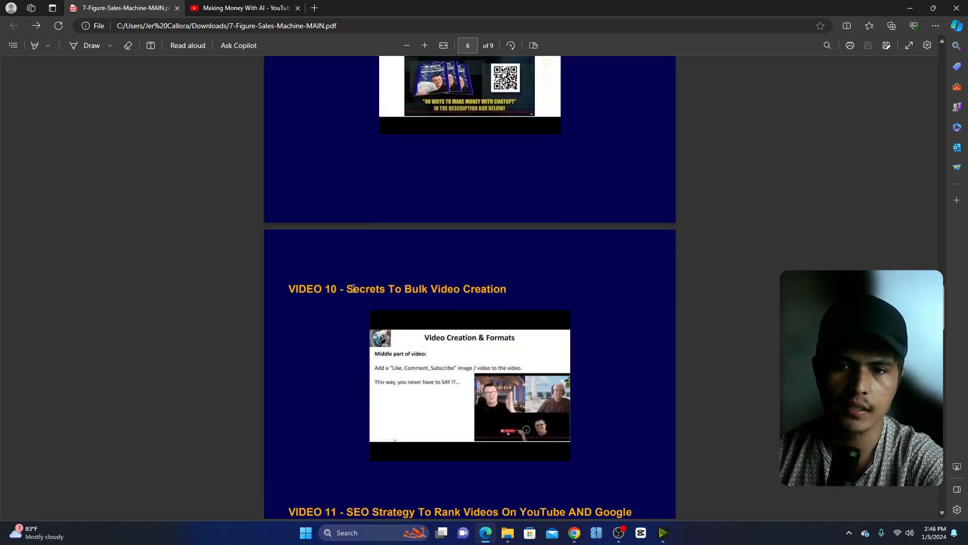
pyautogui.moveTo(347, 289); pyautogui.dragTo(550, 289)
pyautogui.scroll(-3, 359, 319)
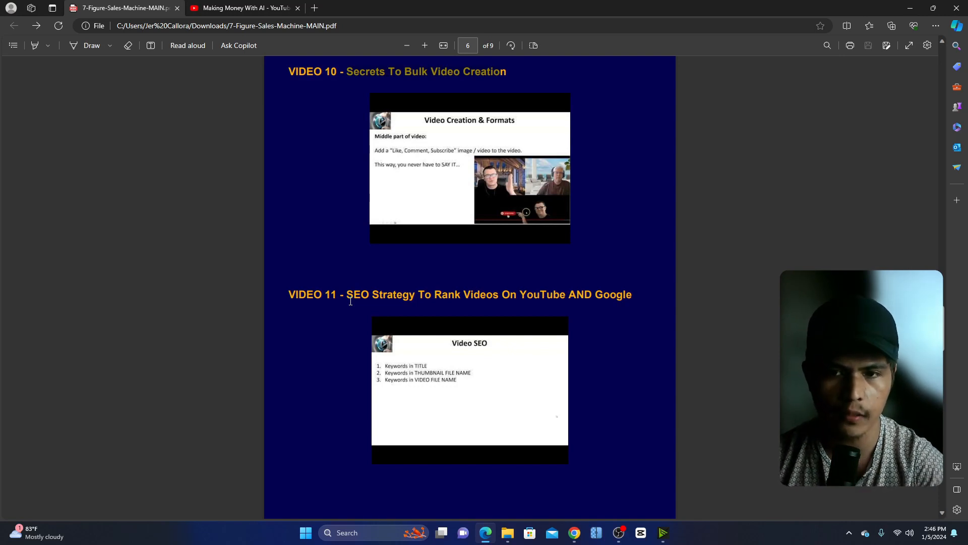
pyautogui.scroll(-3, 325, 340)
pyautogui.scroll(-3, 325, 372)
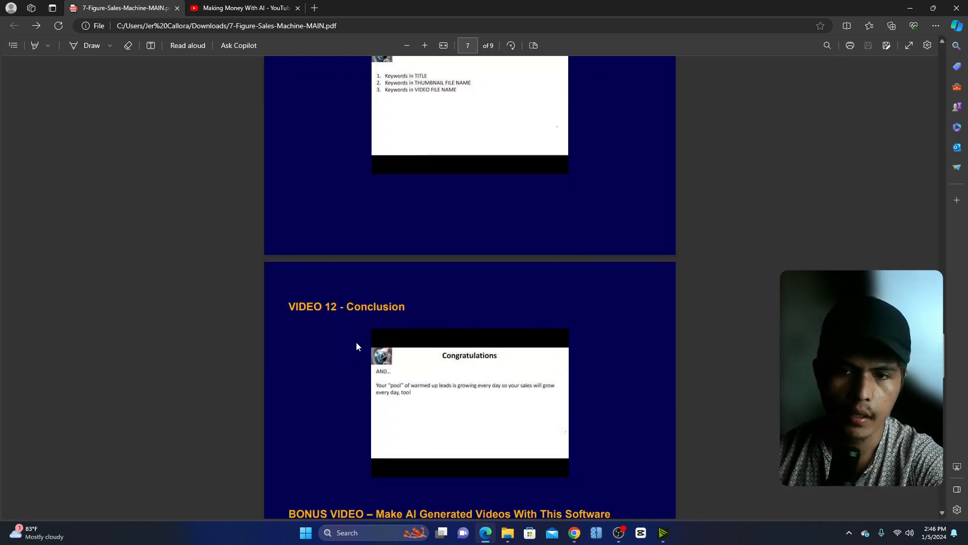
pyautogui.moveTo(350, 306); pyautogui.dragTo(401, 305)
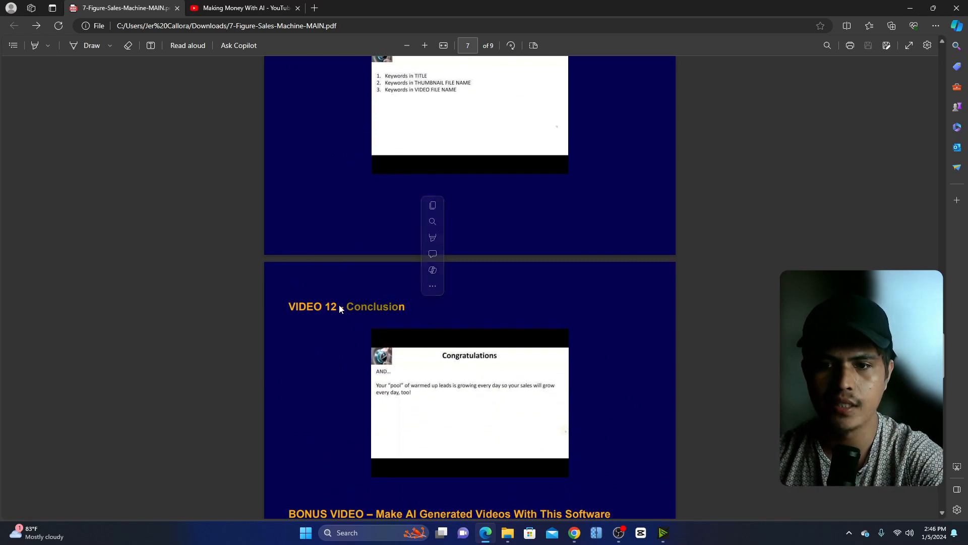
pyautogui.scroll(-1, 487, 306)
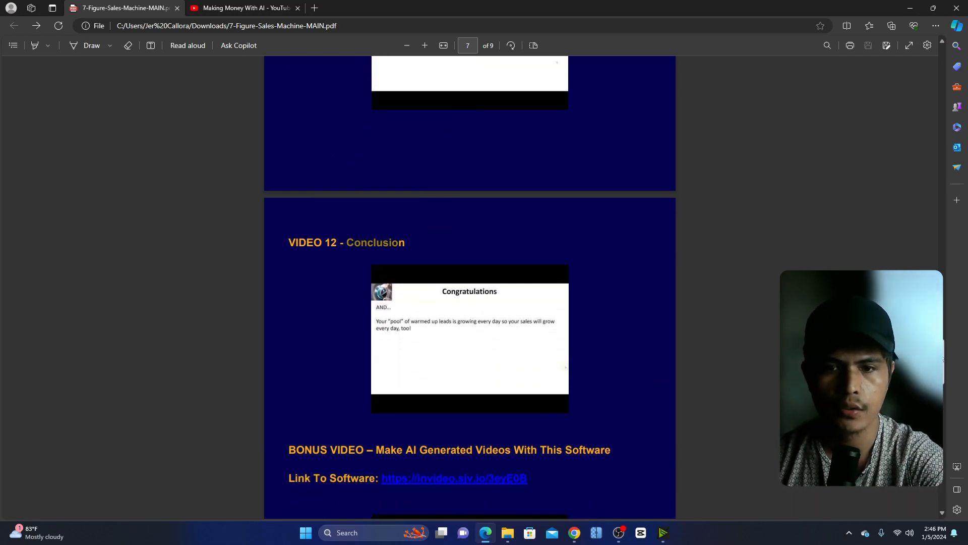
pyautogui.scroll(8, 487, 306)
pyautogui.scroll(10, 469, 302)
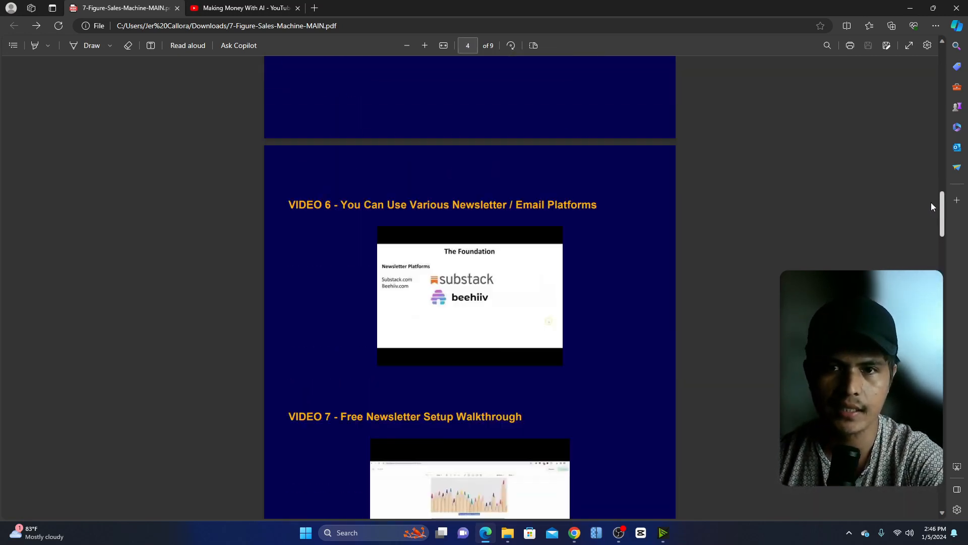
pyautogui.scroll(3, 932, 202)
pyautogui.scroll(3, 932, 192)
pyautogui.scroll(1, 934, 174)
pyautogui.scroll(2, 938, 159)
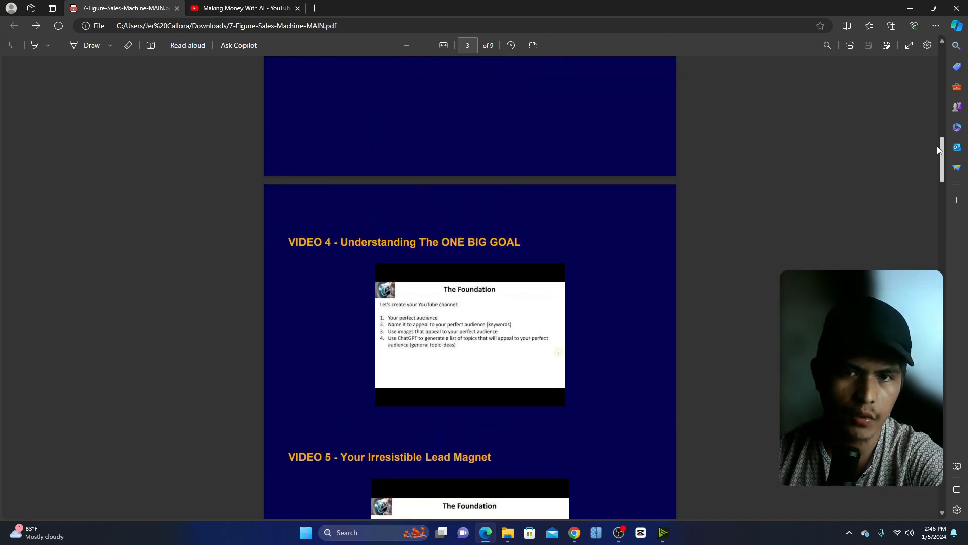
pyautogui.scroll(3, 942, 134)
pyautogui.moveTo(942, 134)
pyautogui.mouseDown()
pyautogui.moveTo(942, 412)
pyautogui.moveTo(942, 394)
pyautogui.mouseUp()
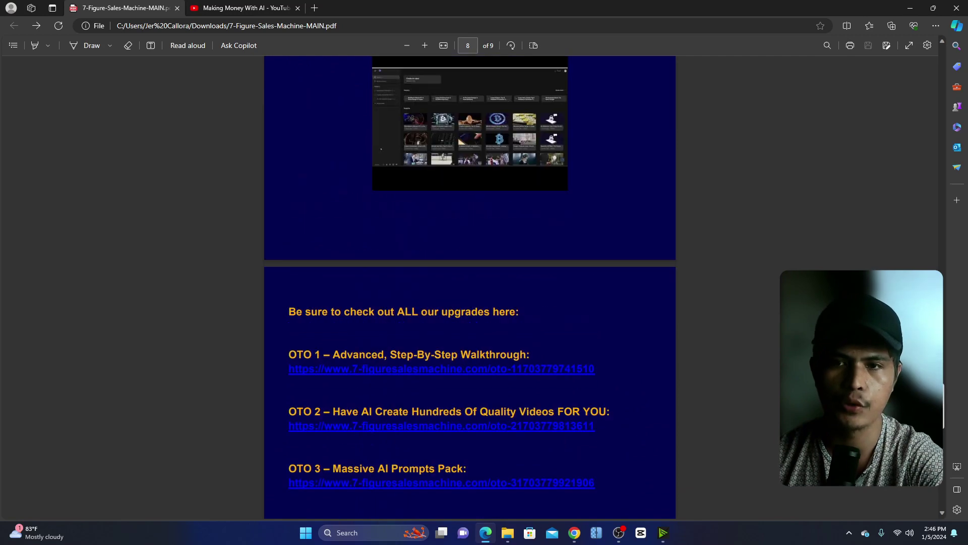
# Switch to Chrome and show the 7 Figure Sales Machine review page's product funnel.
pyautogui.click(575, 533)
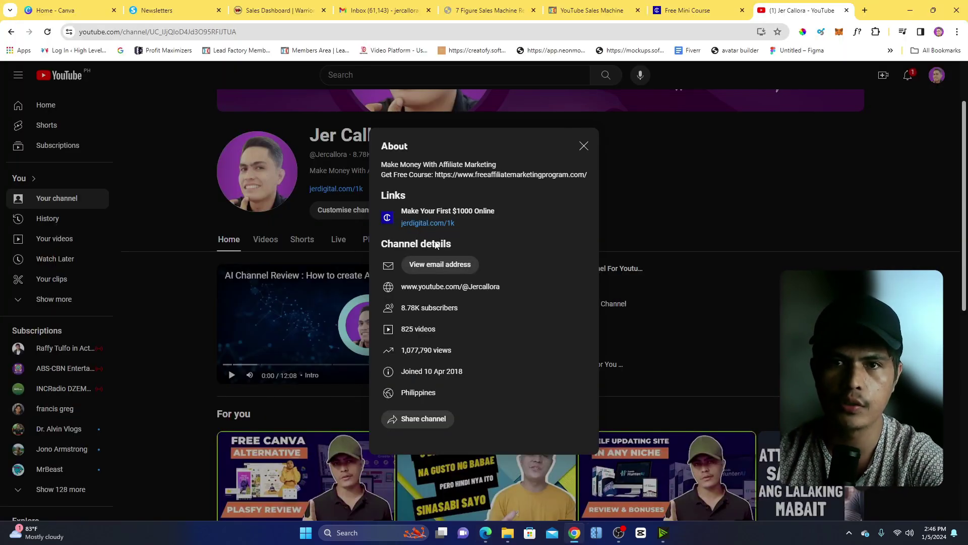
pyautogui.click(491, 10)
pyautogui.moveTo(946, 186); pyautogui.dragTo(947, 228)
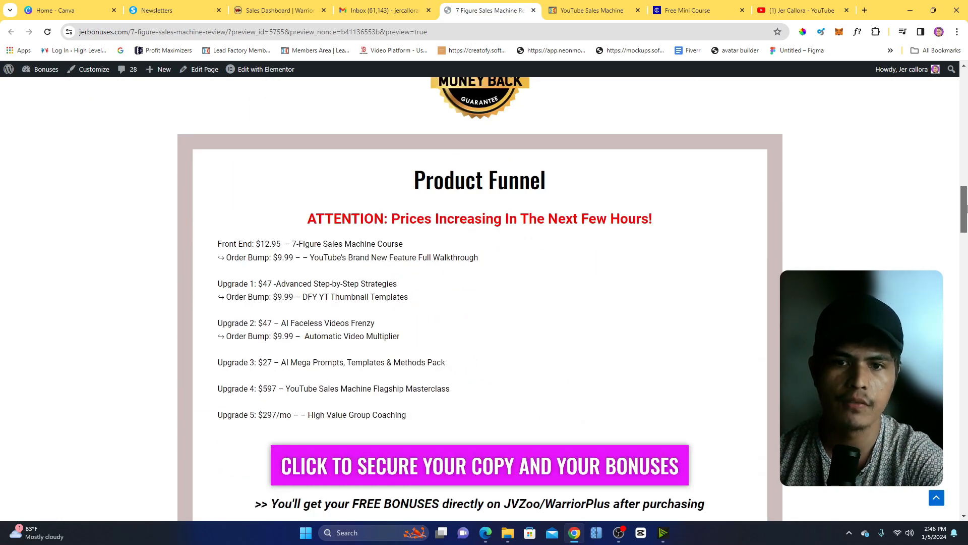
pyautogui.moveTo(259, 145); pyautogui.dragTo(522, 316)
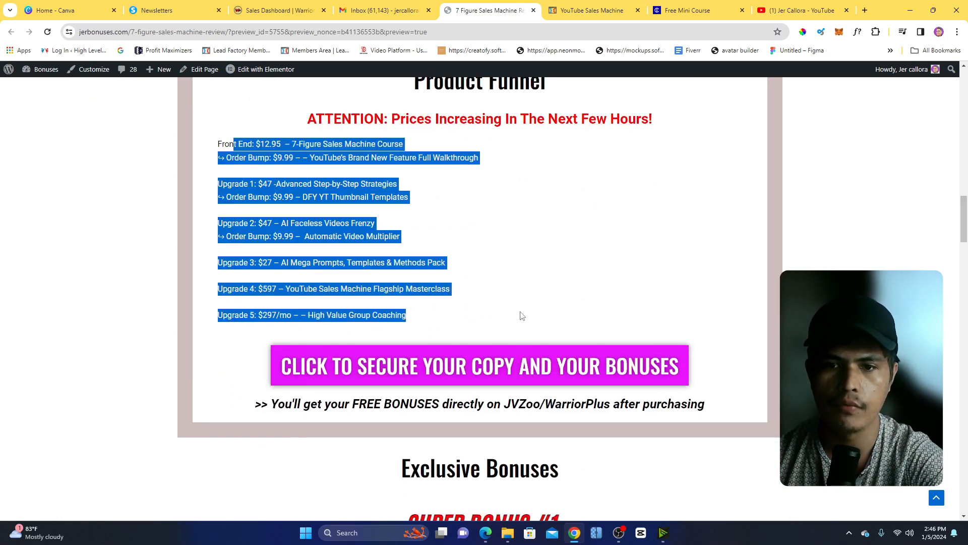
pyautogui.click(522, 315)
pyautogui.scroll(1, 965, 220)
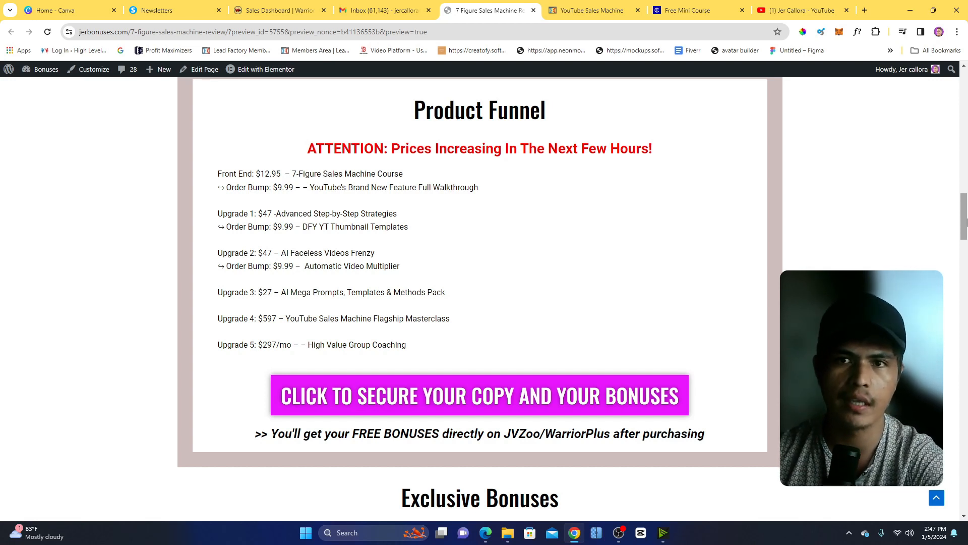
pyautogui.moveTo(965, 220); pyautogui.dragTo(966, 255)
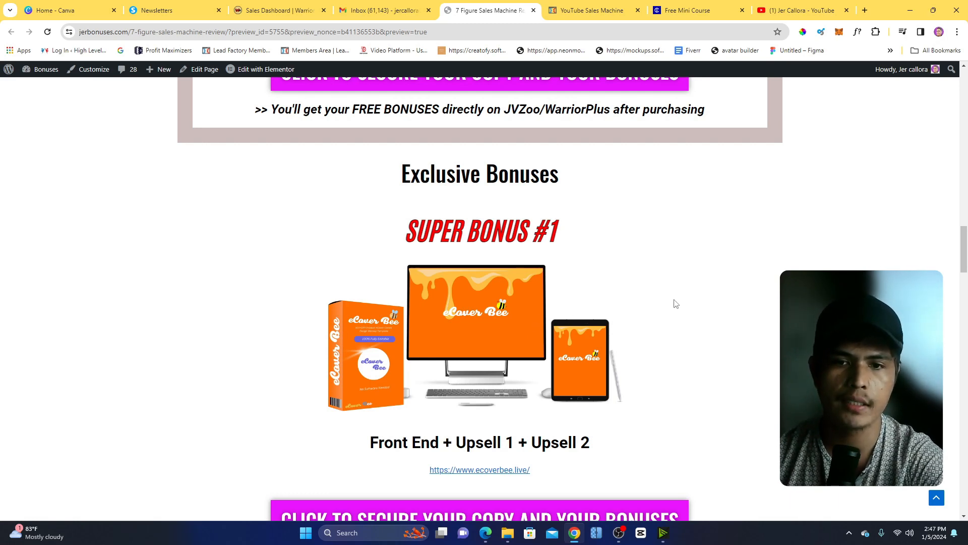
pyautogui.moveTo(964, 249); pyautogui.dragTo(966, 324)
pyautogui.scroll(-5, 539, 271)
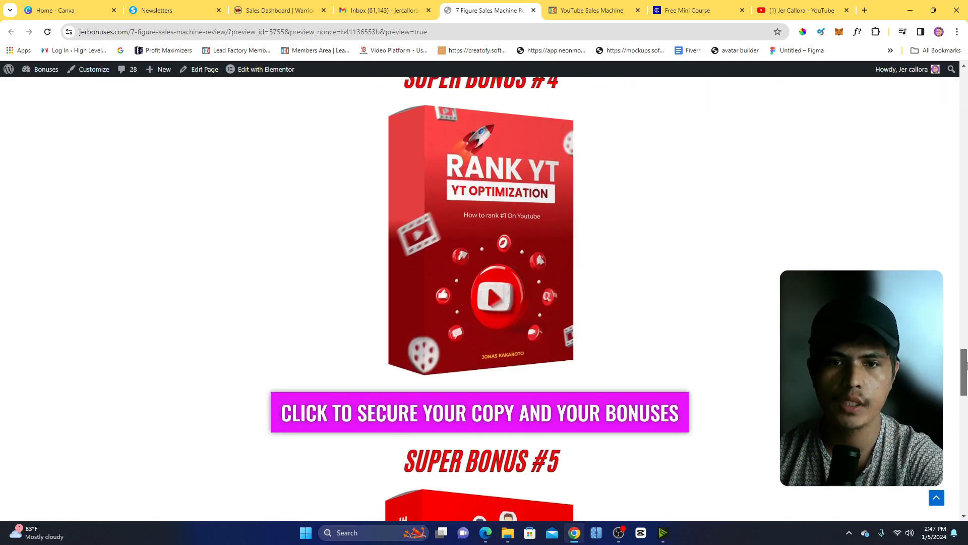
pyautogui.moveTo(965, 369); pyautogui.dragTo(966, 252)
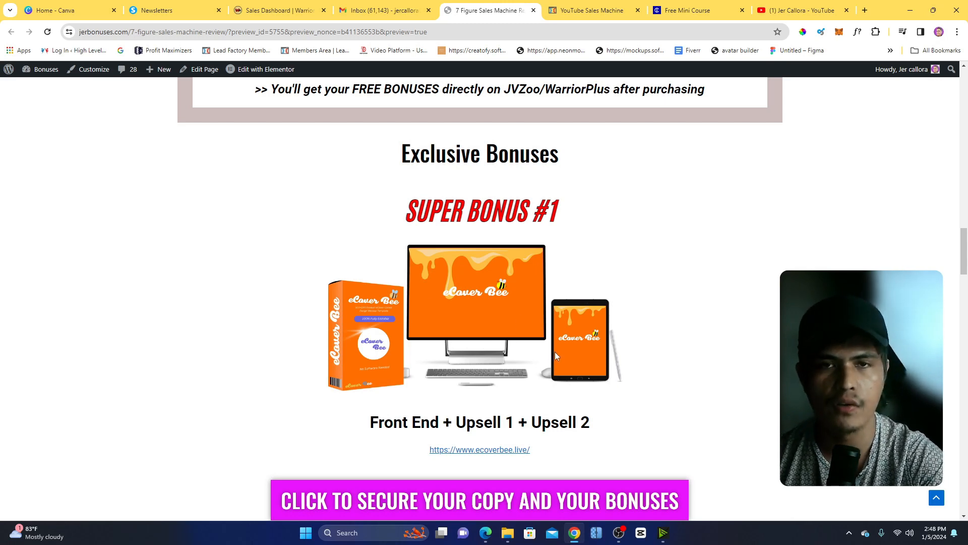
# Highlight 'Upsell 1 + Upsell 2' in the Super Bonus heading.
pyautogui.click(967, 282)
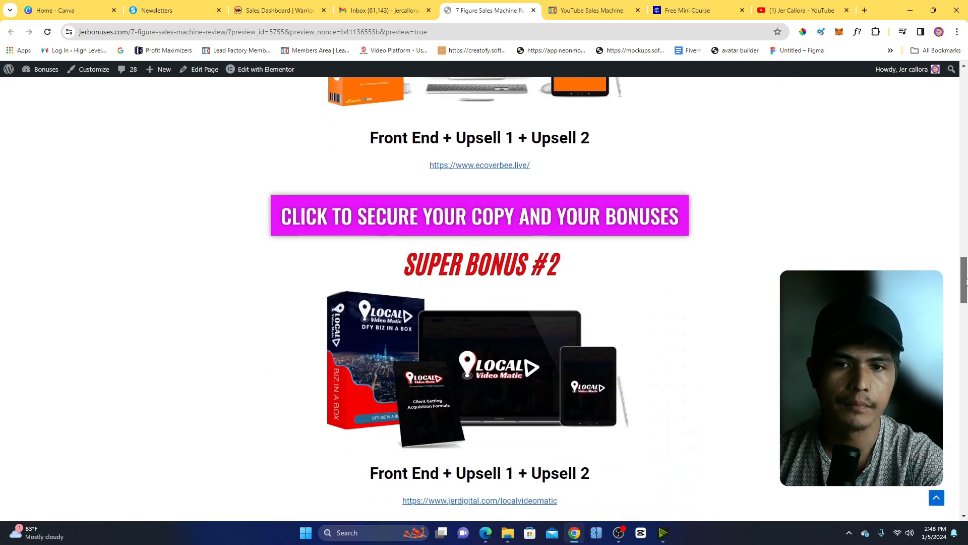
pyautogui.moveTo(966, 289); pyautogui.dragTo(966, 257)
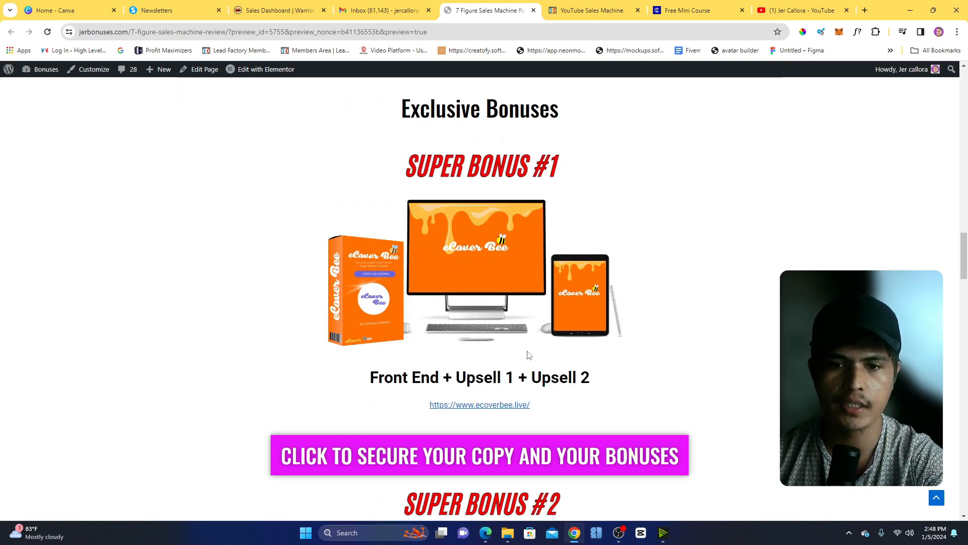
pyautogui.moveTo(453, 377); pyautogui.dragTo(519, 382)
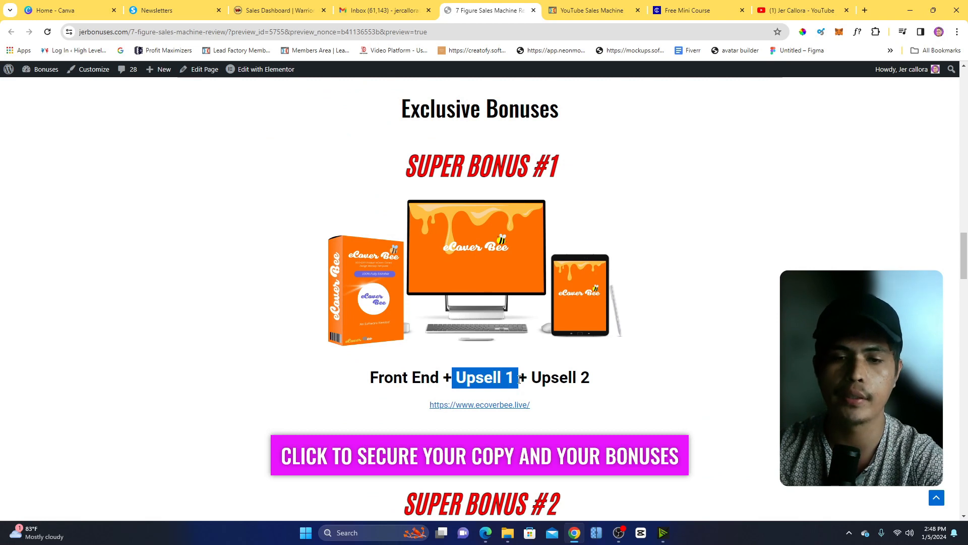
pyautogui.click(474, 381)
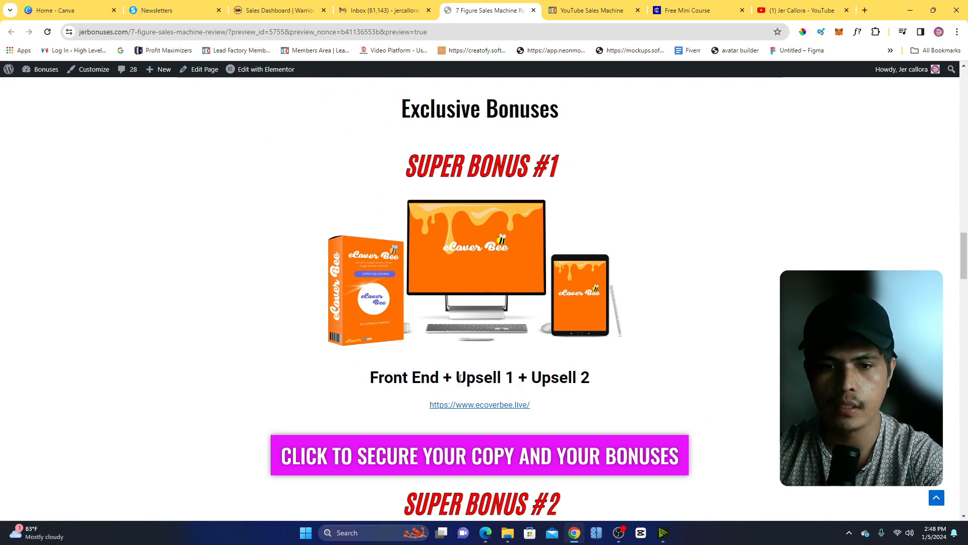
pyautogui.moveTo(455, 378); pyautogui.dragTo(602, 381)
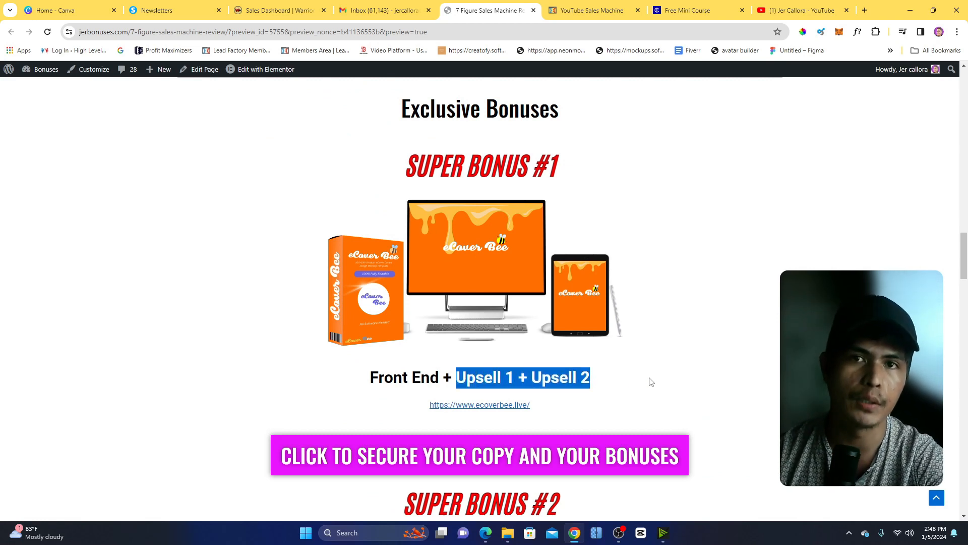
pyautogui.moveTo(967, 244); pyautogui.dragTo(966, 282)
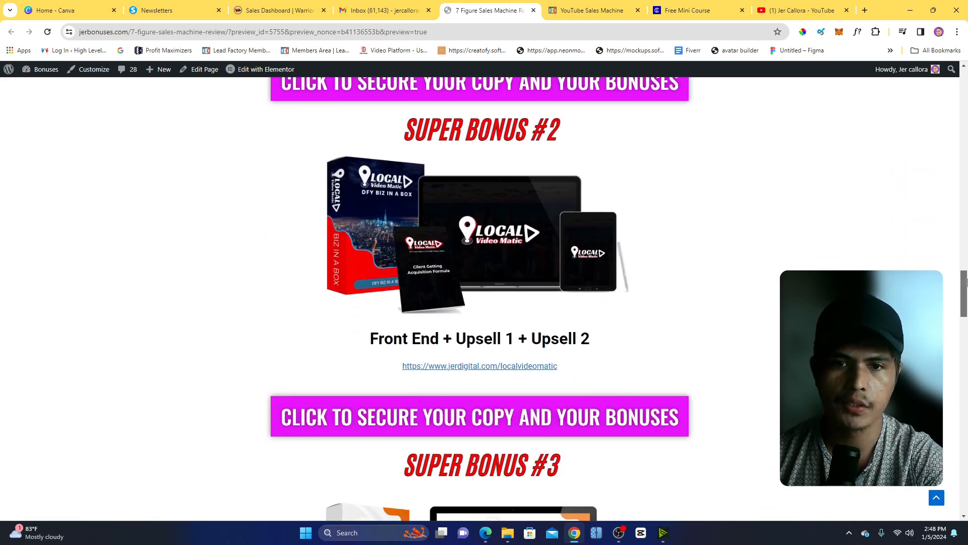
pyautogui.moveTo(966, 281); pyautogui.dragTo(965, 279)
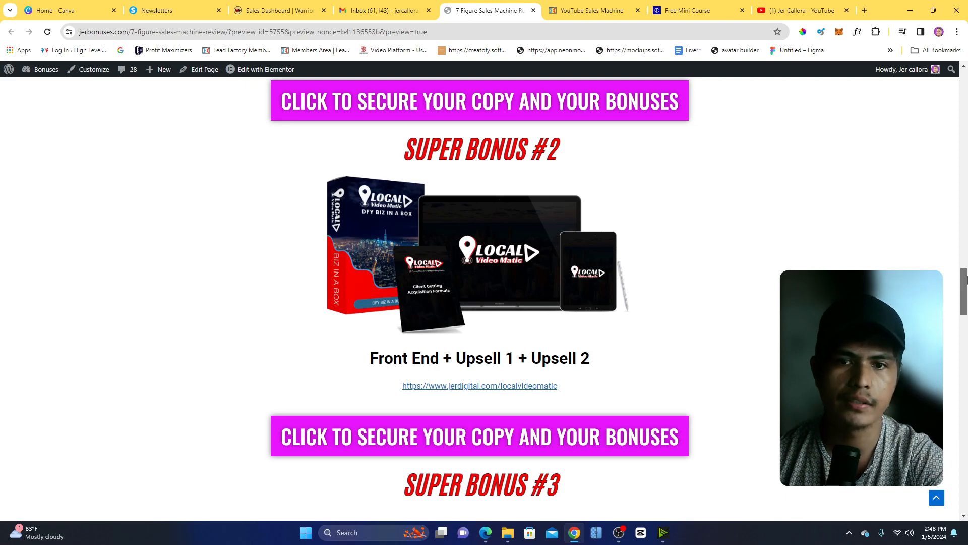
pyautogui.moveTo(966, 279); pyautogui.dragTo(967, 315)
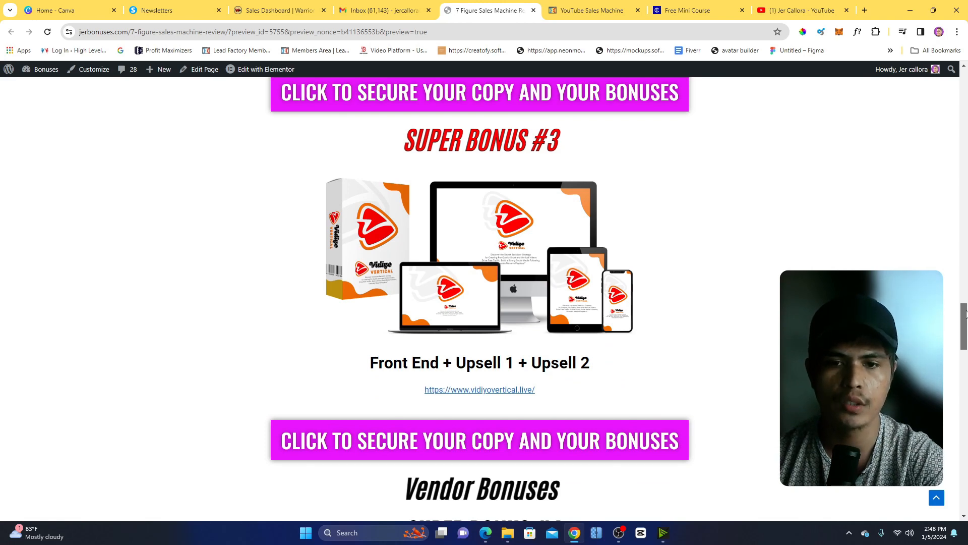
pyautogui.moveTo(966, 315); pyautogui.dragTo(964, 353)
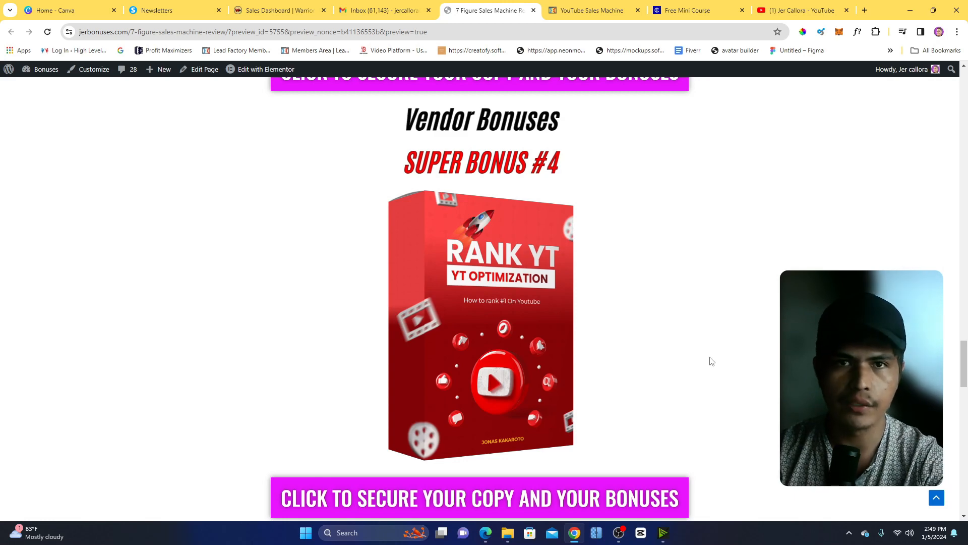
pyautogui.moveTo(965, 364); pyautogui.dragTo(964, 409)
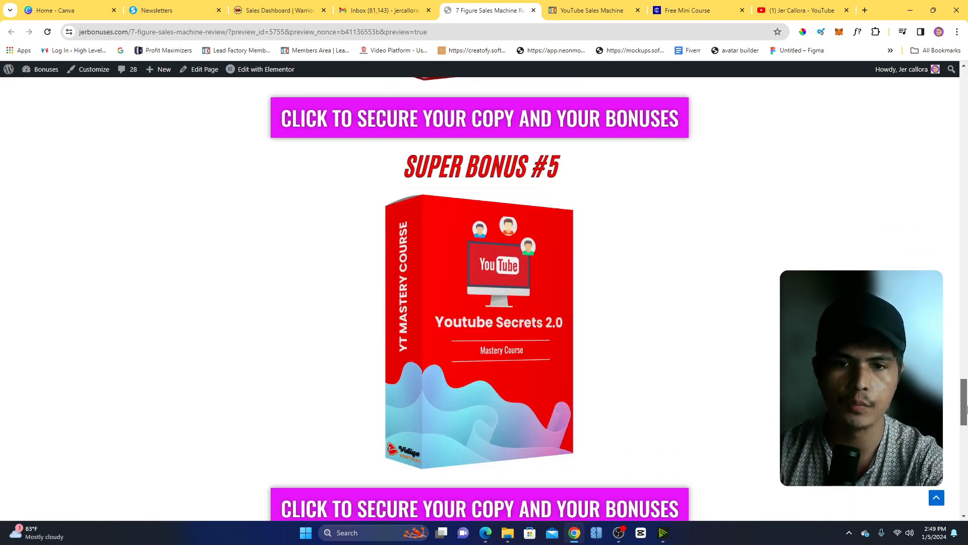
pyautogui.moveTo(966, 408); pyautogui.dragTo(965, 446)
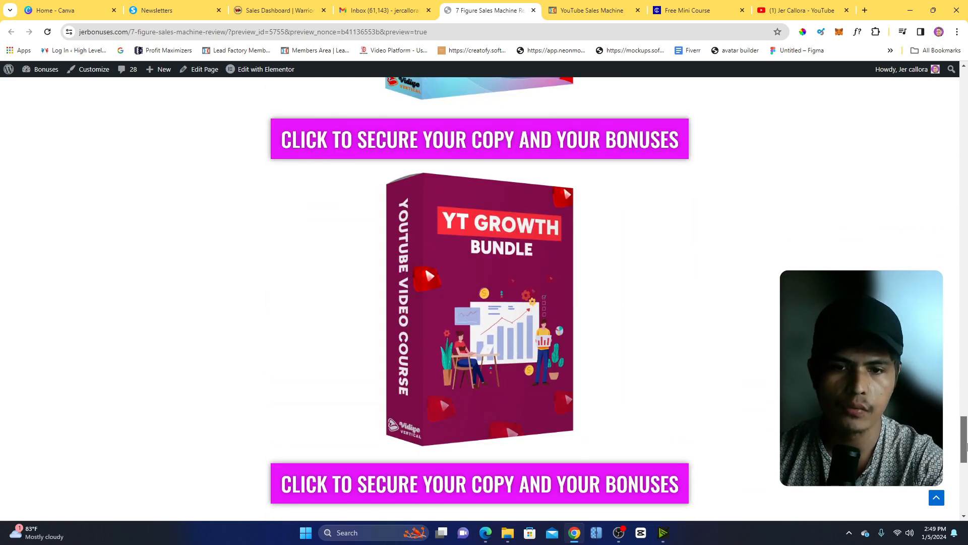
pyautogui.moveTo(965, 447); pyautogui.dragTo(966, 134)
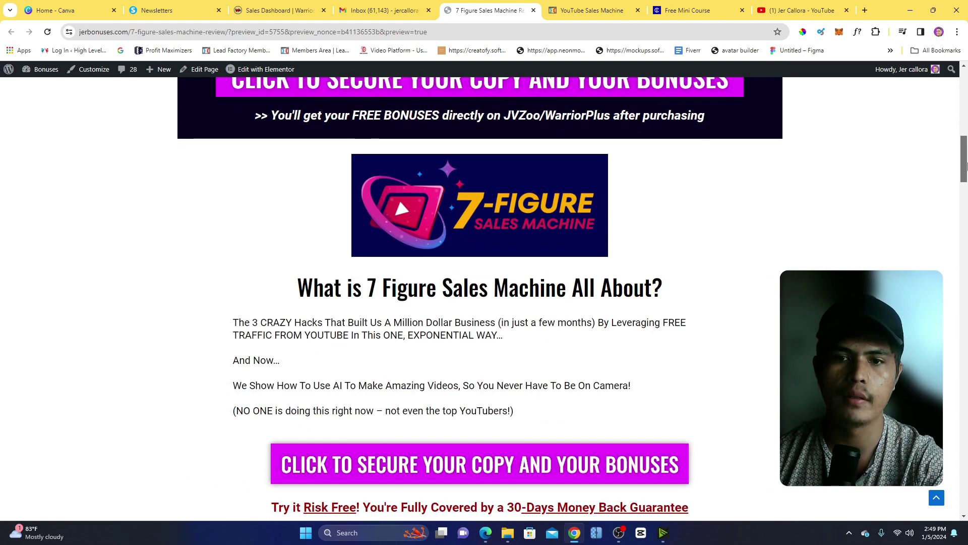
pyautogui.moveTo(966, 135); pyautogui.dragTo(965, 165)
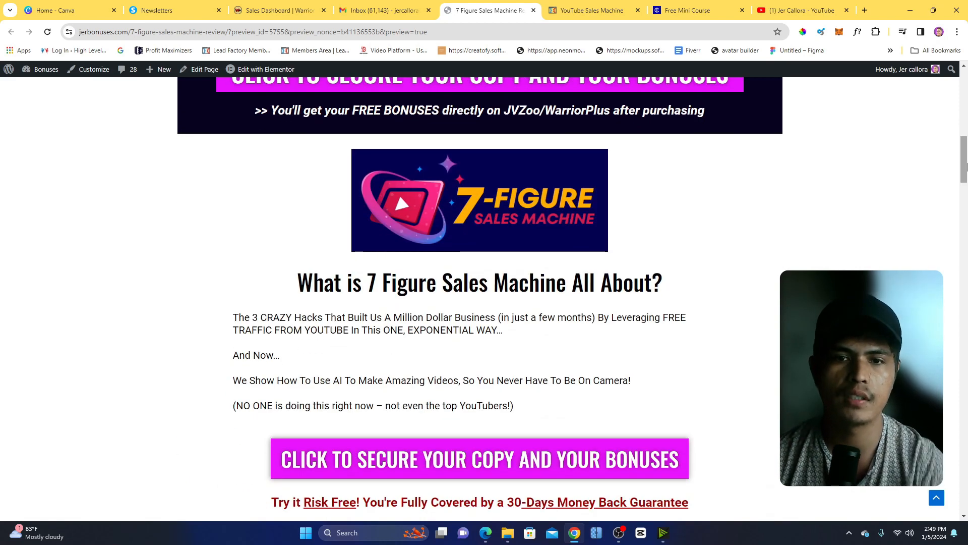